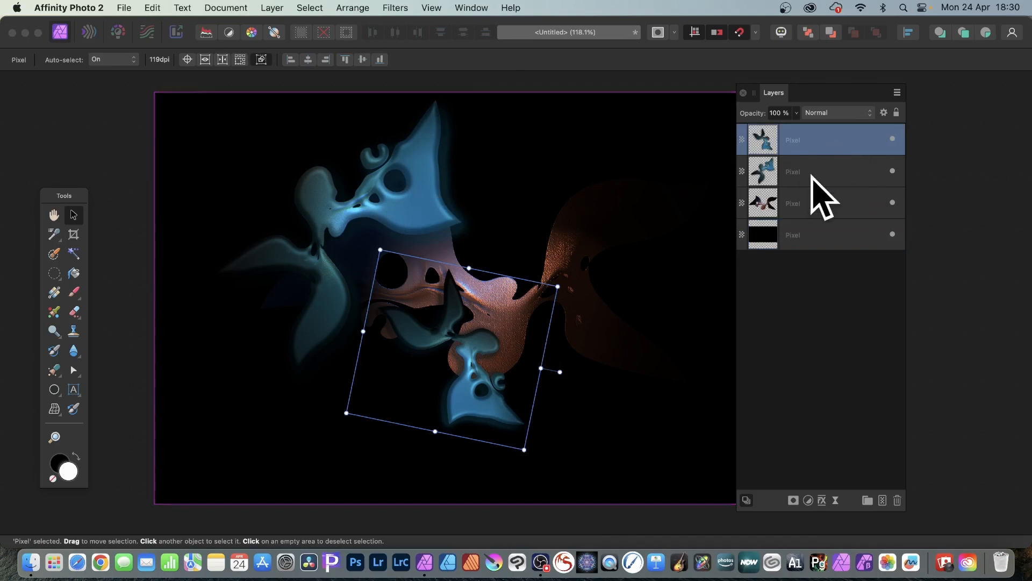
Step: Delete the three artwork layers above the black background layer
key("Delete")
key("Delete")
key("Delete")
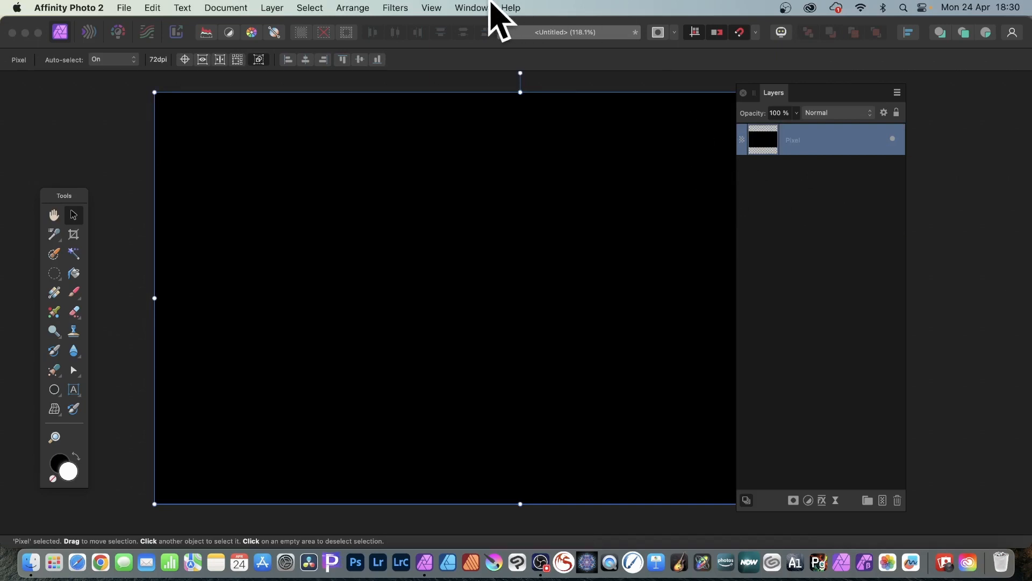
Step: Add a new pixel layer and fill it with a diagonal linear gradient running from white at upper left to black at lower right
left_click(274, 6)
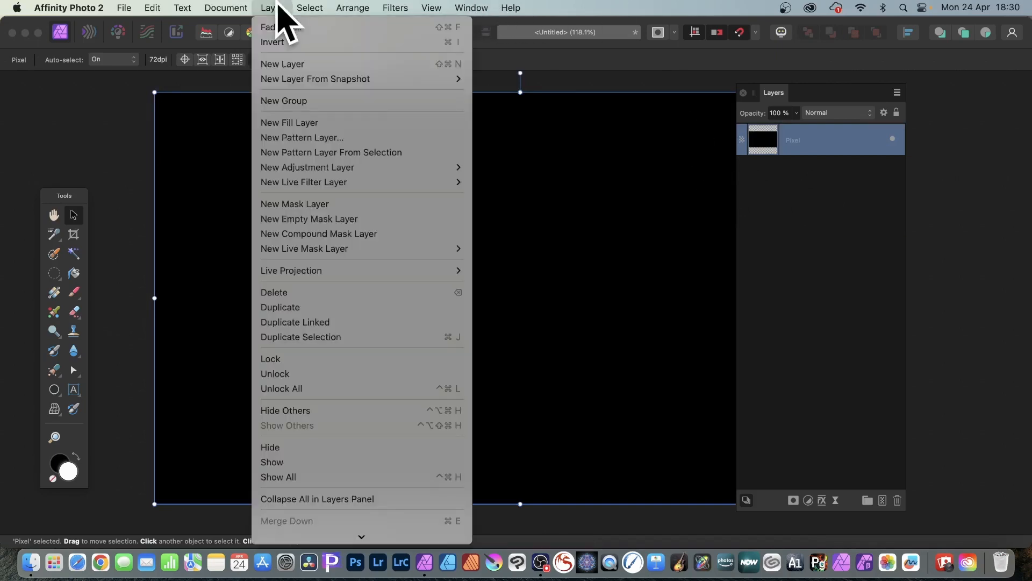
left_click(281, 65)
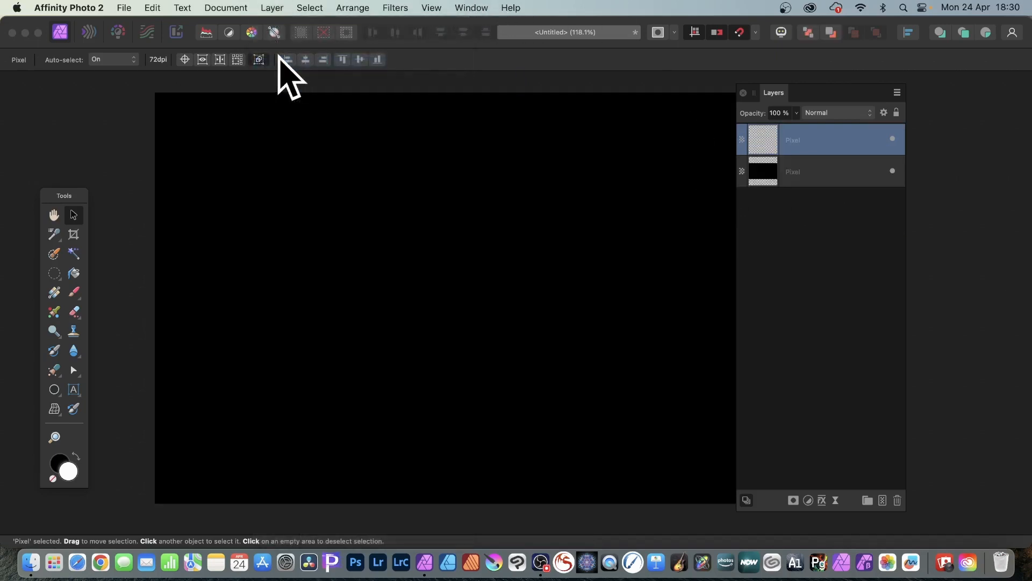
left_click(54, 293)
left_click_drag(249, 148, 578, 313)
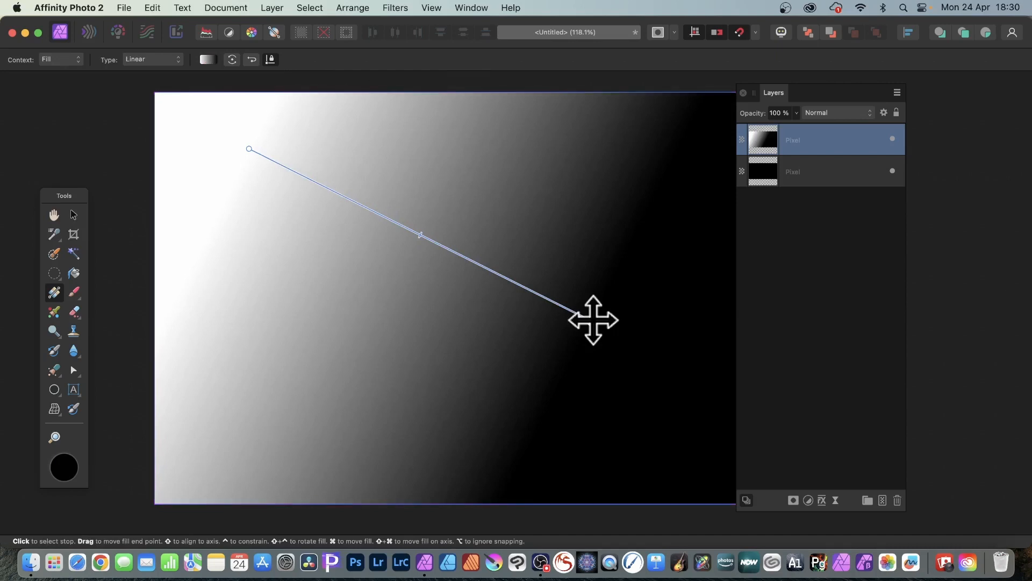
Step: Scale the gradient layer down to roughly half the canvas width and place it near the middle of the black background
left_click(74, 215)
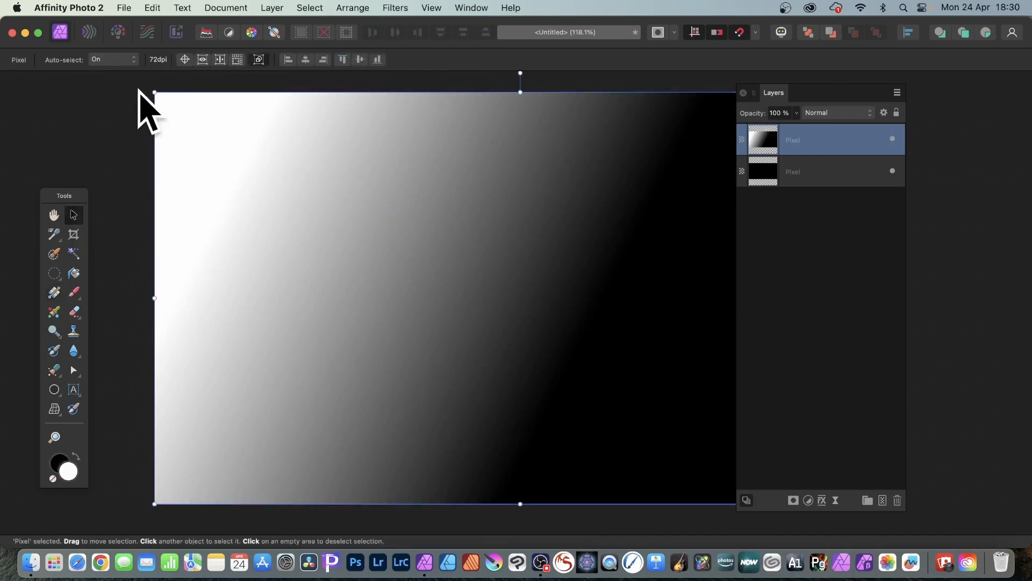
left_click_drag(152, 93, 477, 259)
left_click_drag(571, 320, 349, 224)
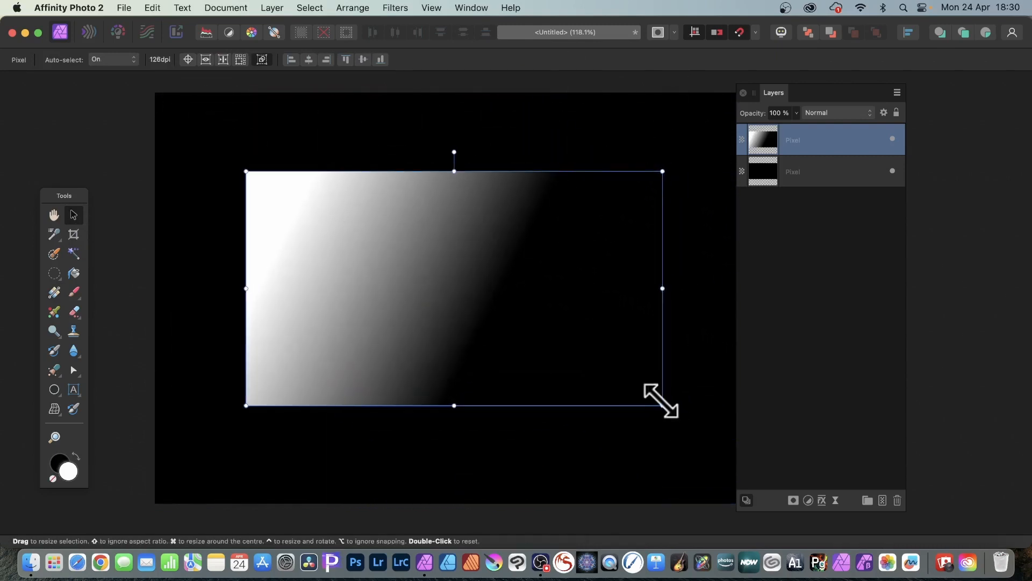
left_click_drag(662, 403, 624, 373)
left_click_drag(460, 277, 473, 274)
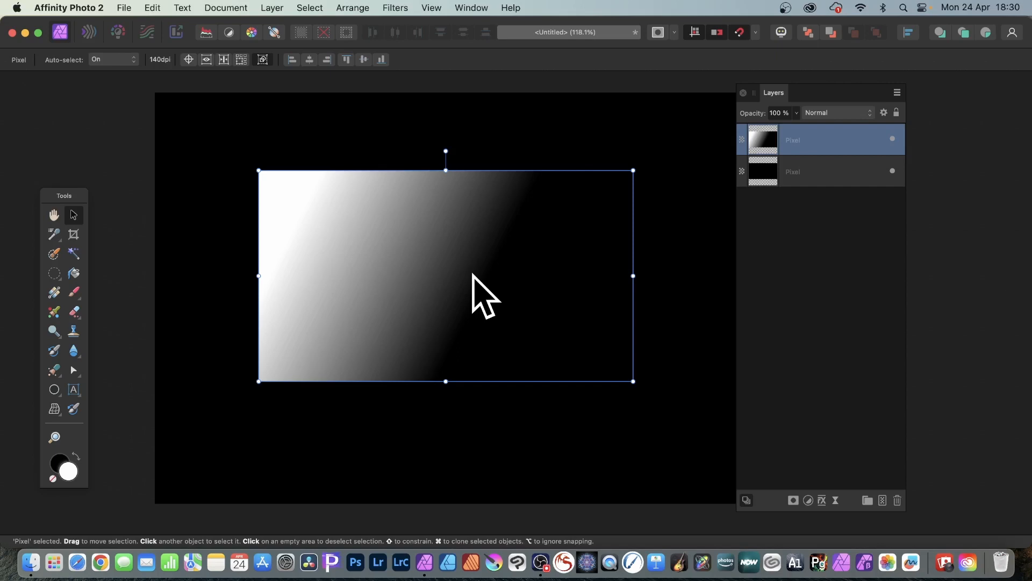
left_click(401, 2)
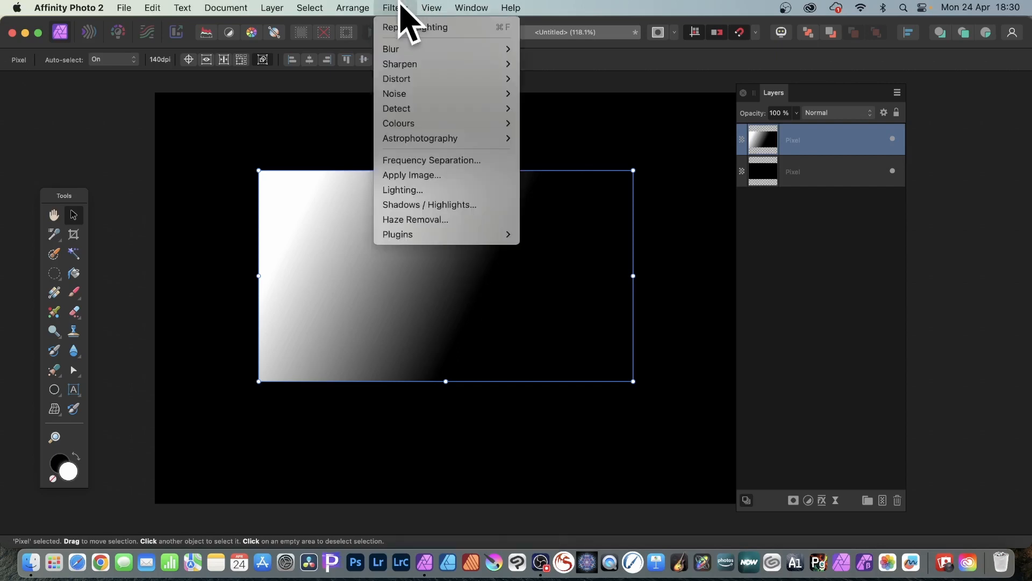
mouse_move(407, 80)
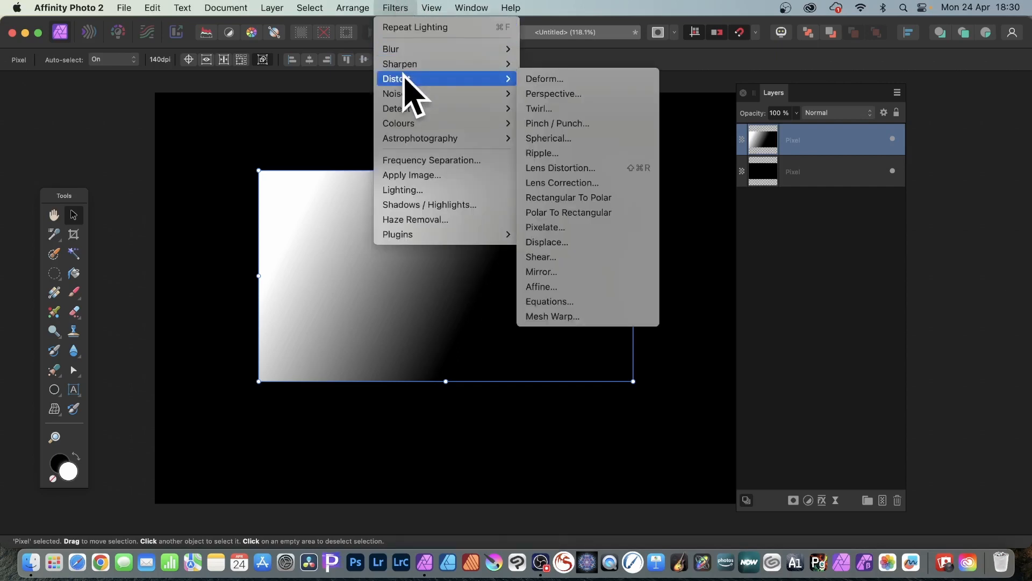
left_click(531, 79)
left_click_drag(884, 431, 473, 170)
left_click(439, 228)
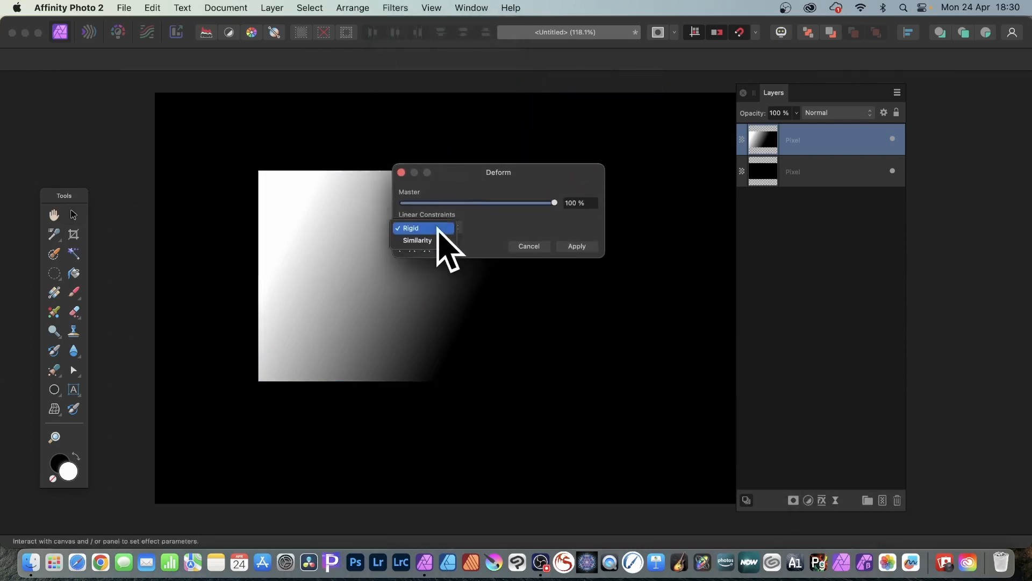
left_click(439, 228)
left_click_drag(511, 175, 650, 172)
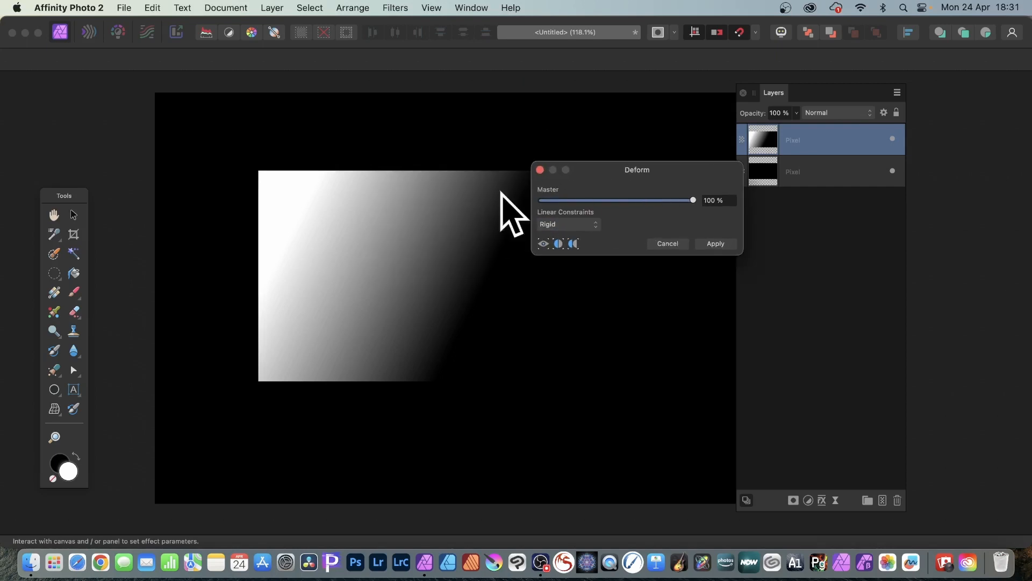
left_click(370, 213)
left_click(466, 262)
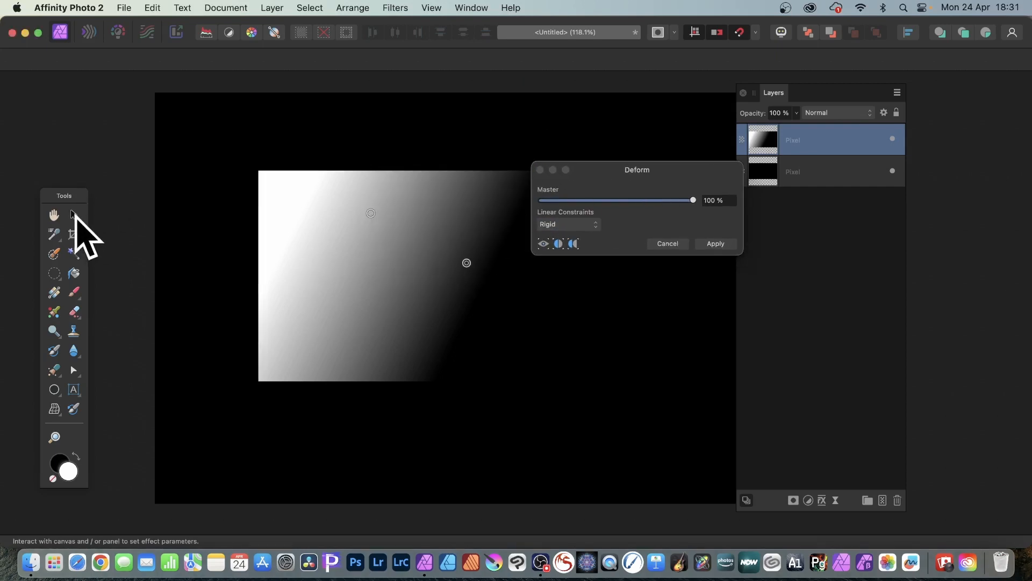
left_click(346, 318)
left_click(447, 320)
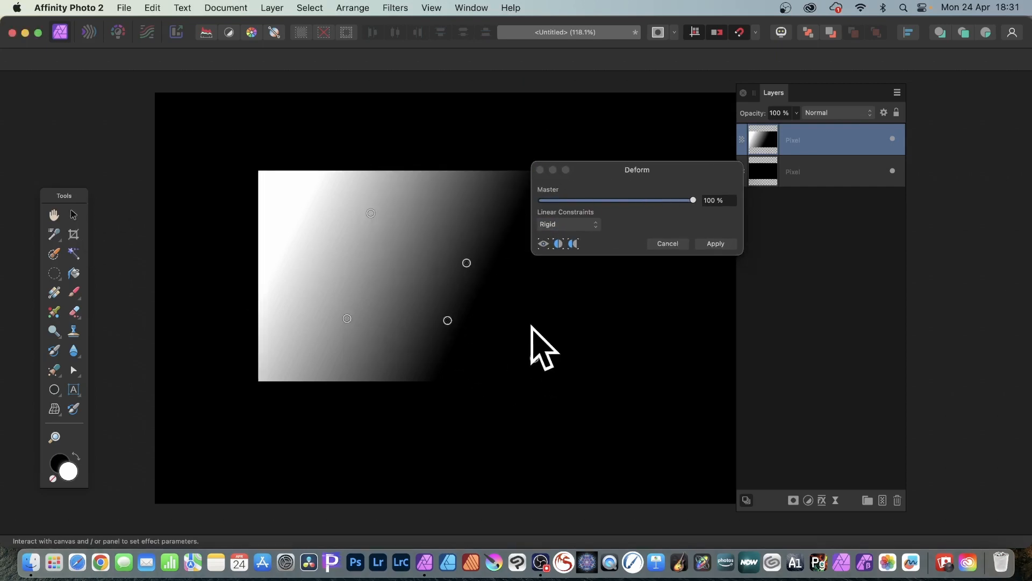
left_click(533, 358)
left_click_drag(528, 345, 434, 261)
left_click_drag(531, 352, 453, 283)
left_click(674, 243)
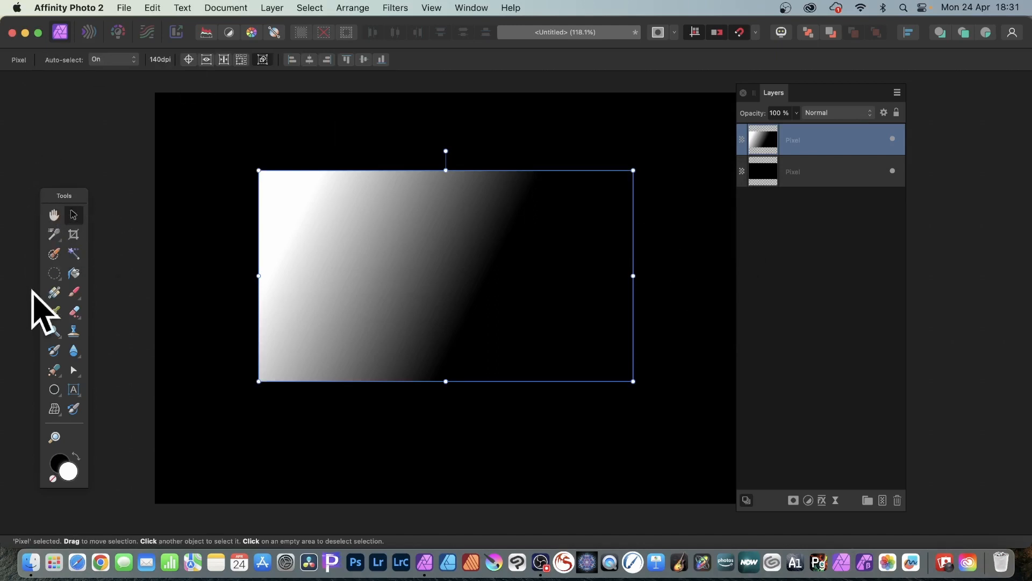
Step: Start the Deform distortion on the gradient layer, pin two anchor points and pull the dark area in toward the gradient's centre
left_click(395, 7)
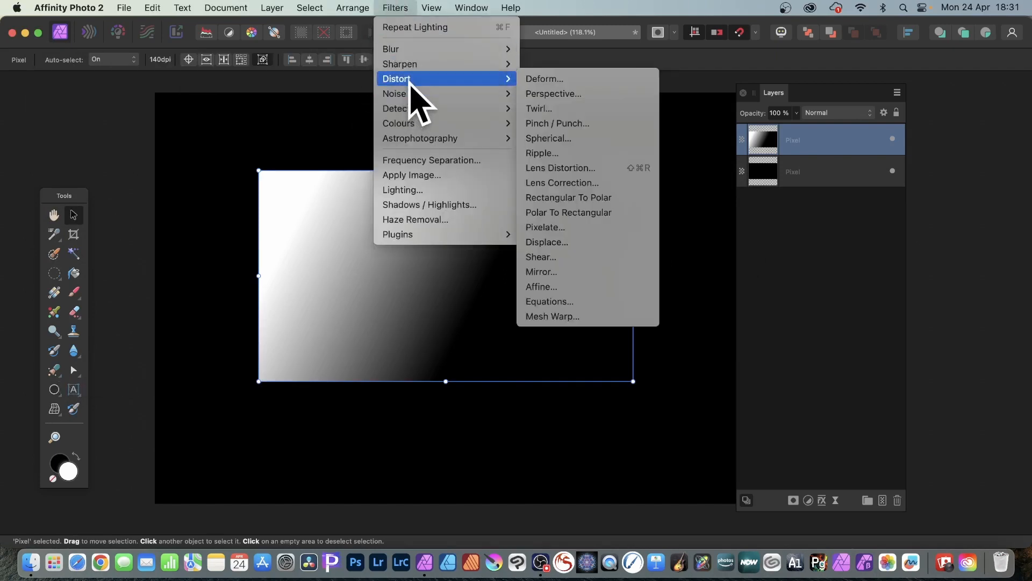
left_click(586, 81)
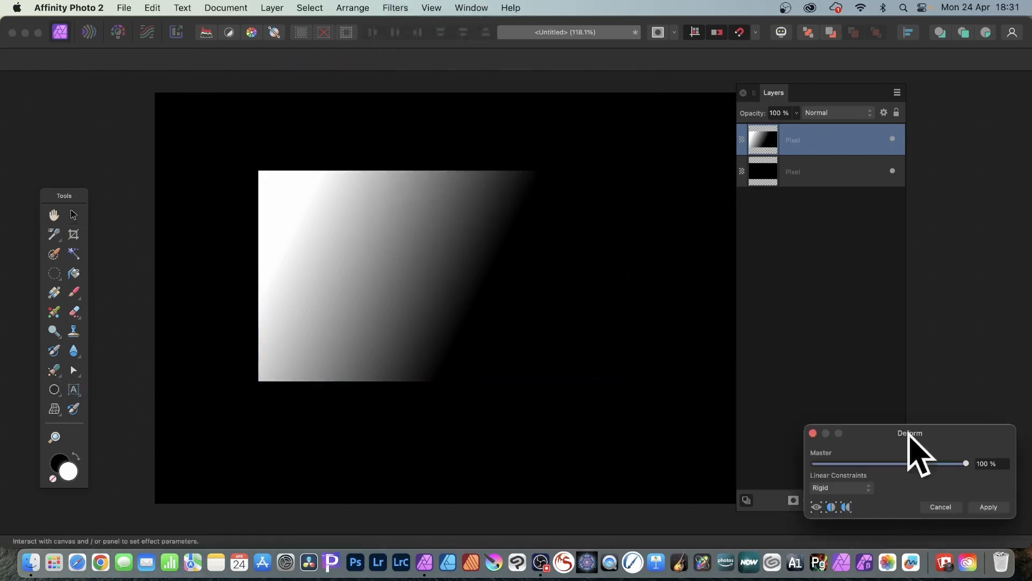
left_click_drag(944, 432, 604, 196)
left_click(356, 220)
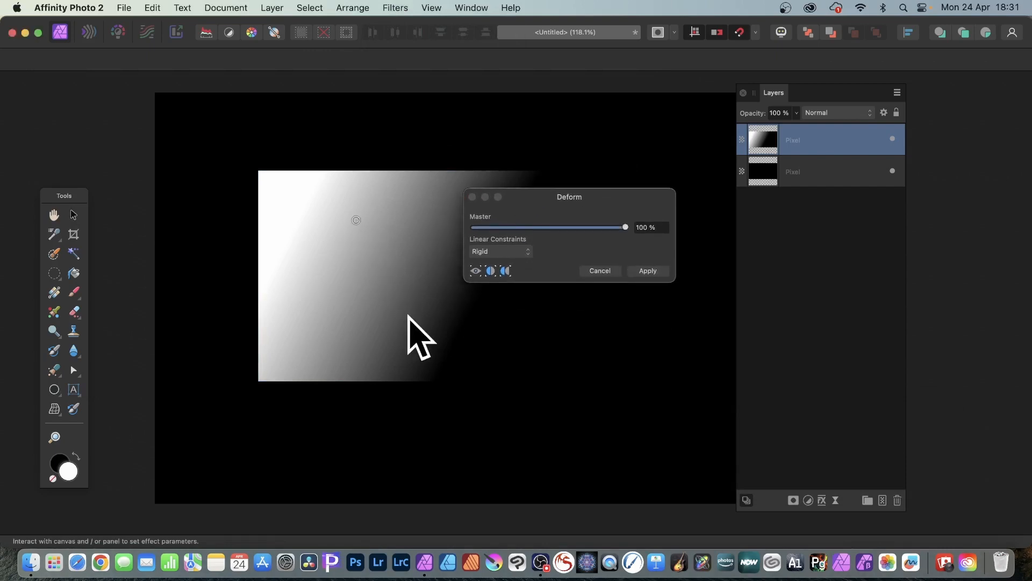
left_click(408, 322)
left_click_drag(480, 329, 364, 280)
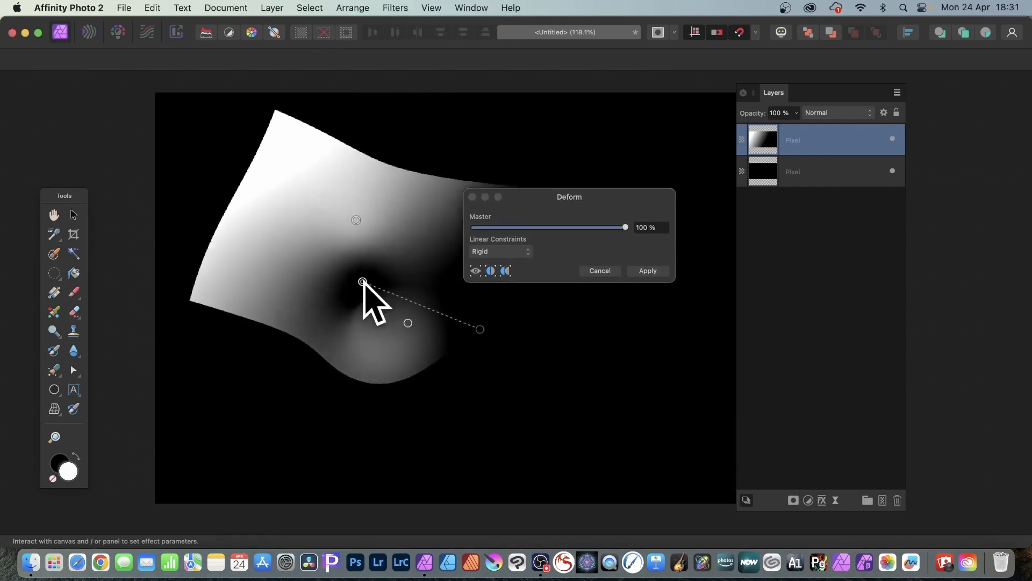
Step: Add more Deform points and pull the bright left areas, the dark right area and the lower-left area into the centre
left_click_drag(328, 204, 394, 259)
left_click(271, 241)
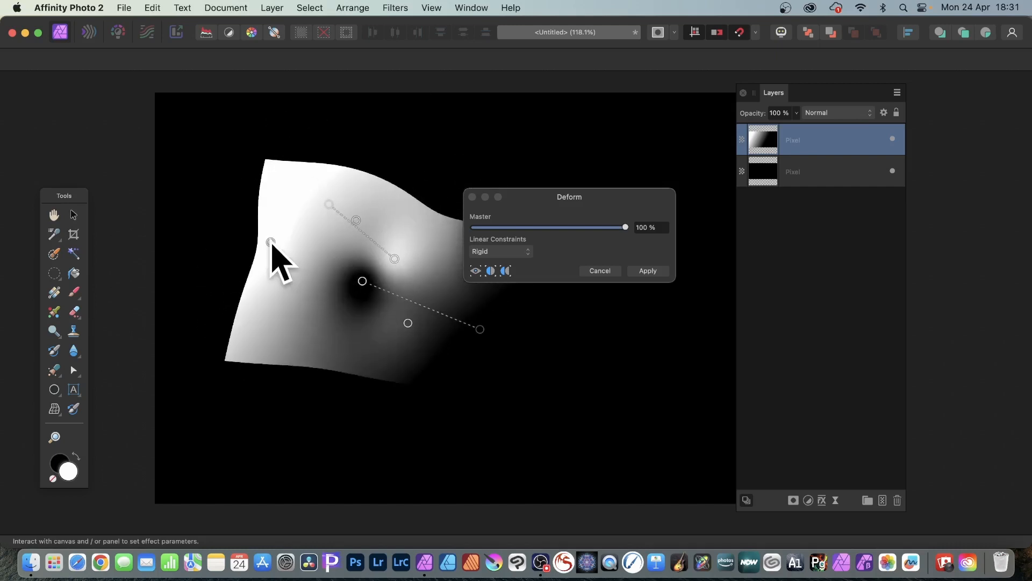
left_click_drag(271, 242, 403, 284)
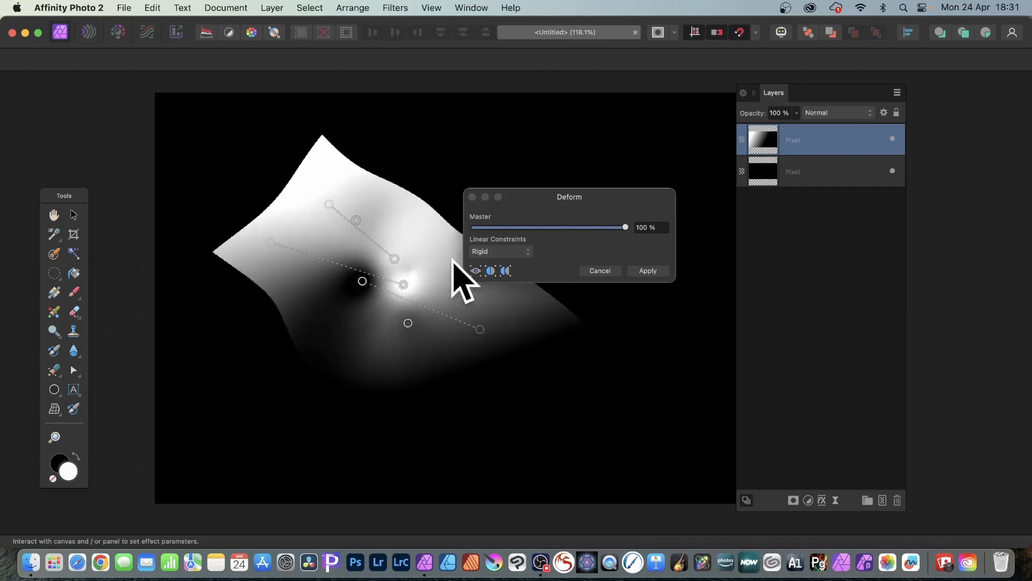
left_click_drag(541, 312, 395, 242)
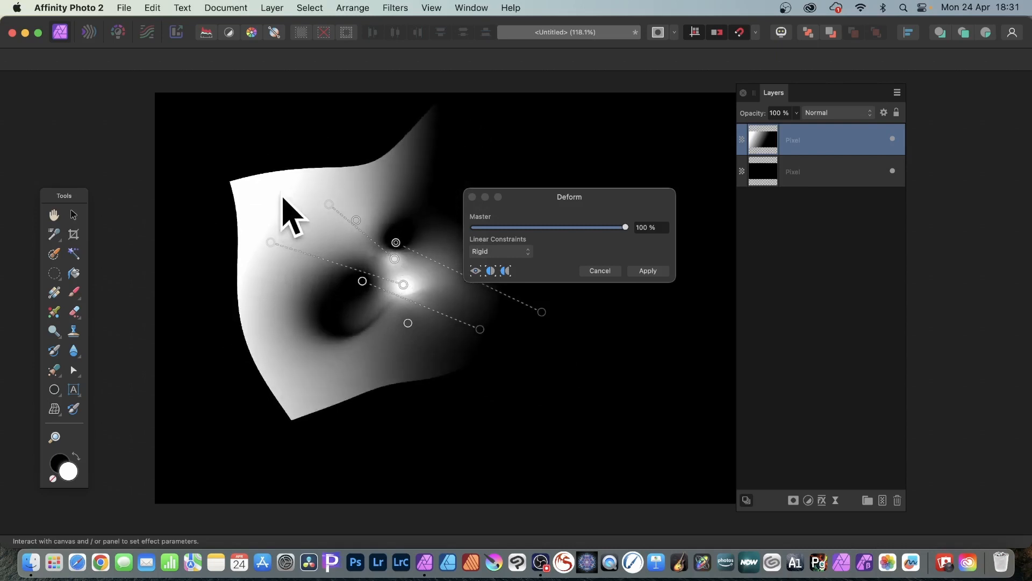
left_click_drag(282, 196, 374, 258)
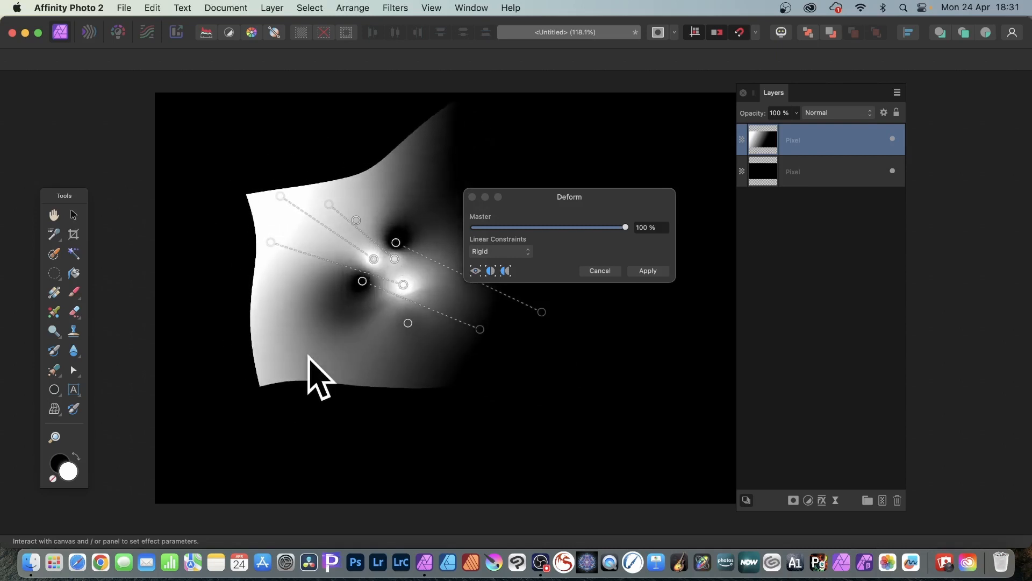
left_click_drag(308, 357, 368, 275)
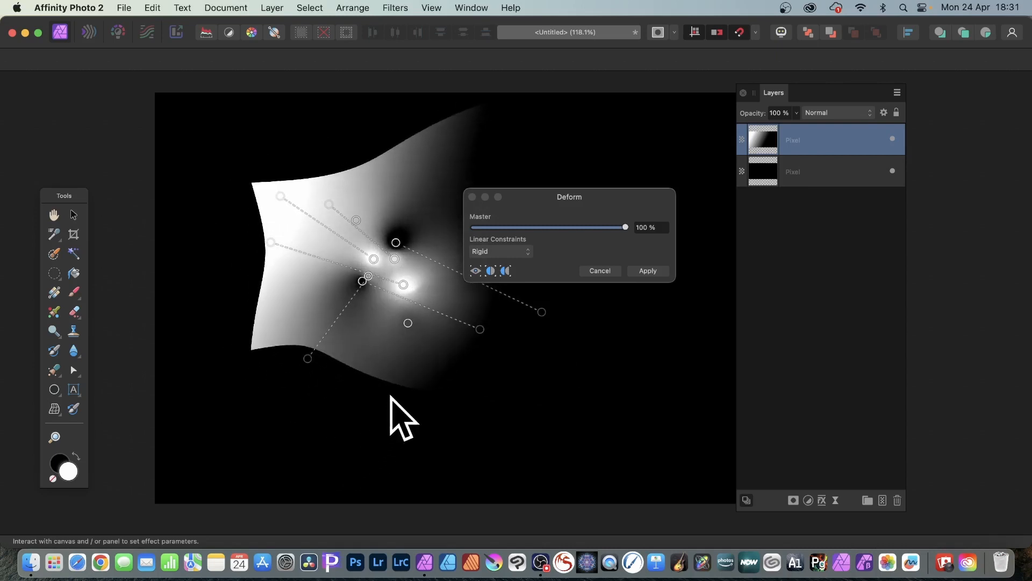
Step: Pull the shape's lower and upper edges inward to form notches and apply the Deform filter
left_click_drag(391, 398, 433, 330)
left_click(378, 140)
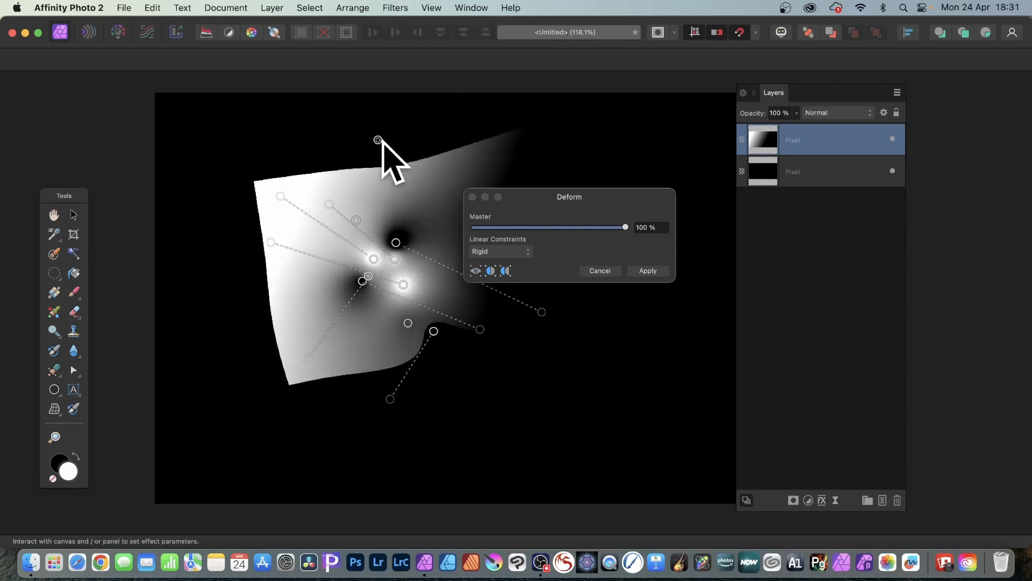
left_click_drag(378, 140, 408, 219)
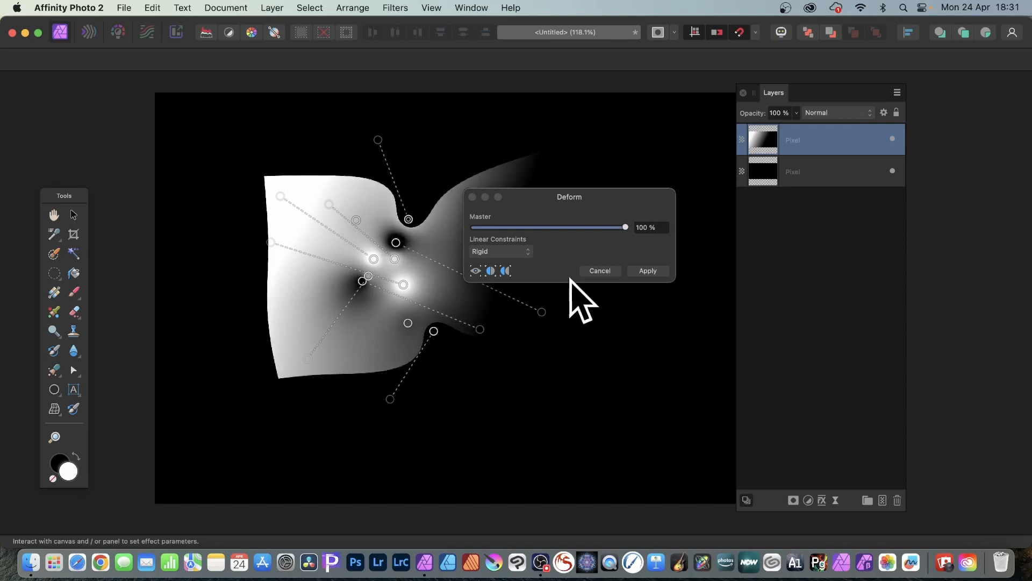
left_click(641, 271)
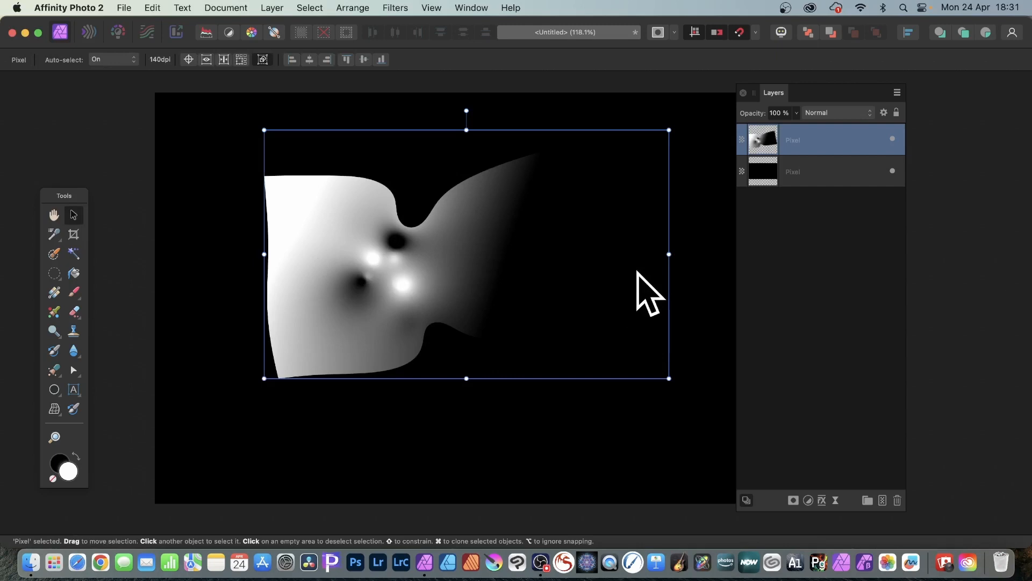
Step: Repeat the Deform filter twice on the gradient layer to intensify the distortion
left_click(395, 7)
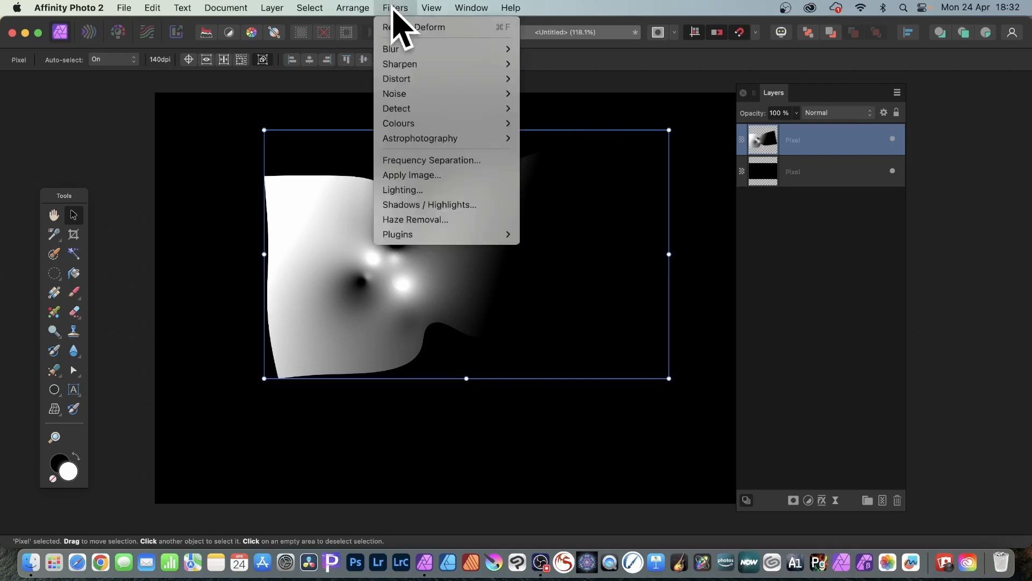
left_click(398, 27)
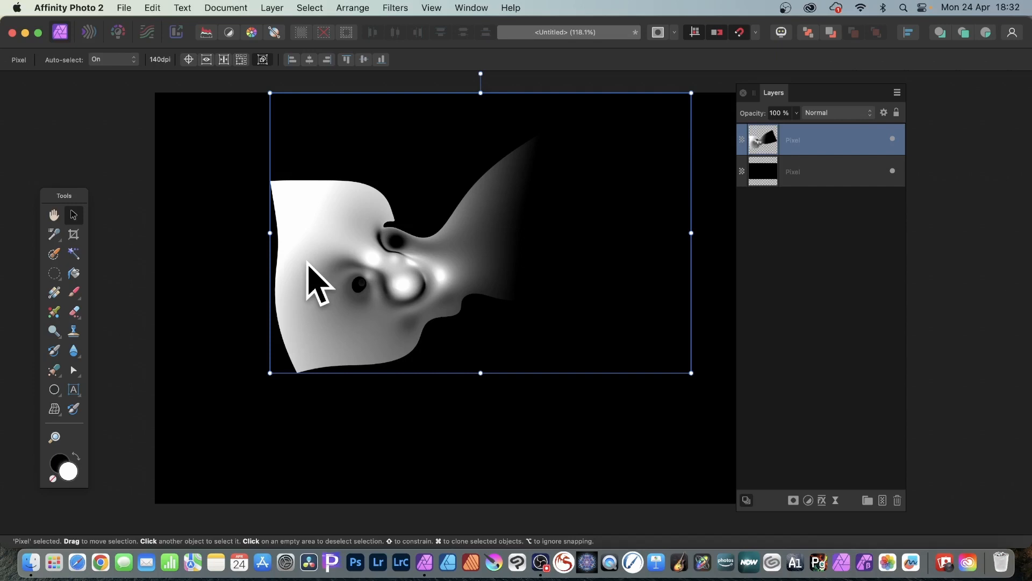
left_click(393, 9)
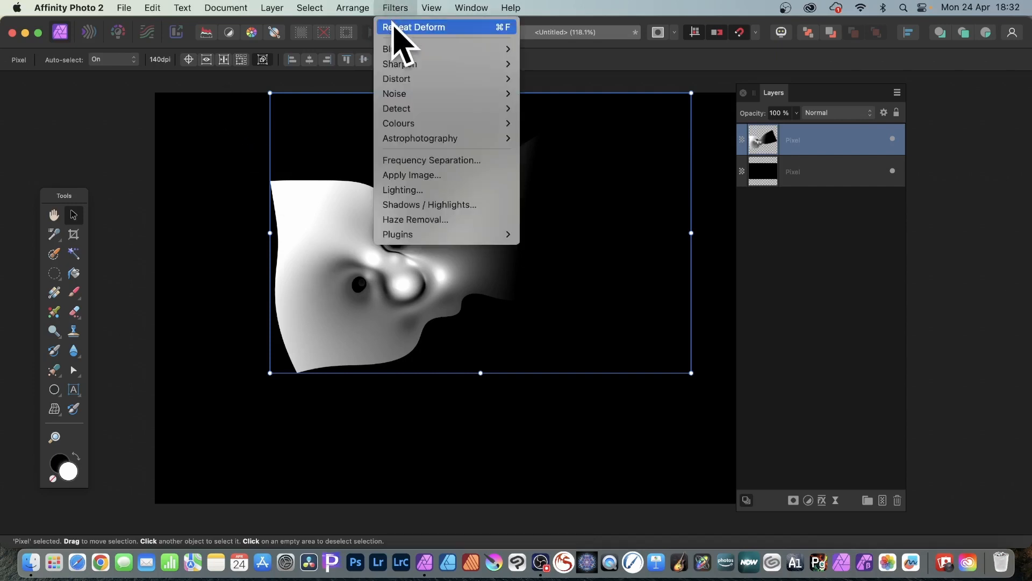
left_click(398, 27)
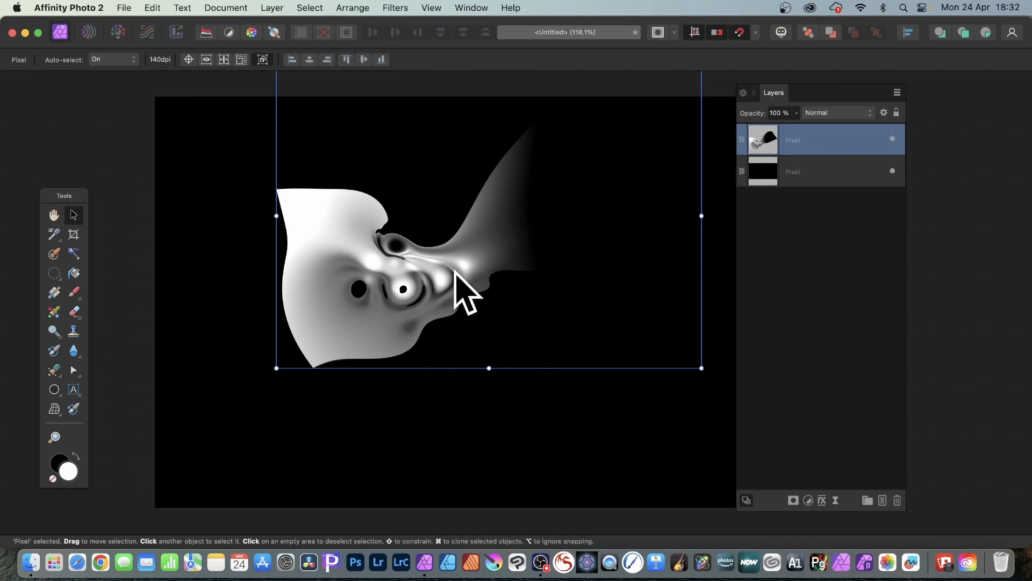
Step: Make two offset copies of the deformed layer and rotate the top copy roughly half a turn so it overlaps the others
mouse_move(454, 273)
left_mouse_down()
mouse_move(415, 331)
mouse_move(352, 330)
mouse_move(419, 329)
mouse_move(330, 281)
mouse_move(407, 362)
mouse_move(435, 323)
mouse_move(446, 258)
mouse_move(433, 298)
left_mouse_up()
scroll(302, 289, "left", 1)
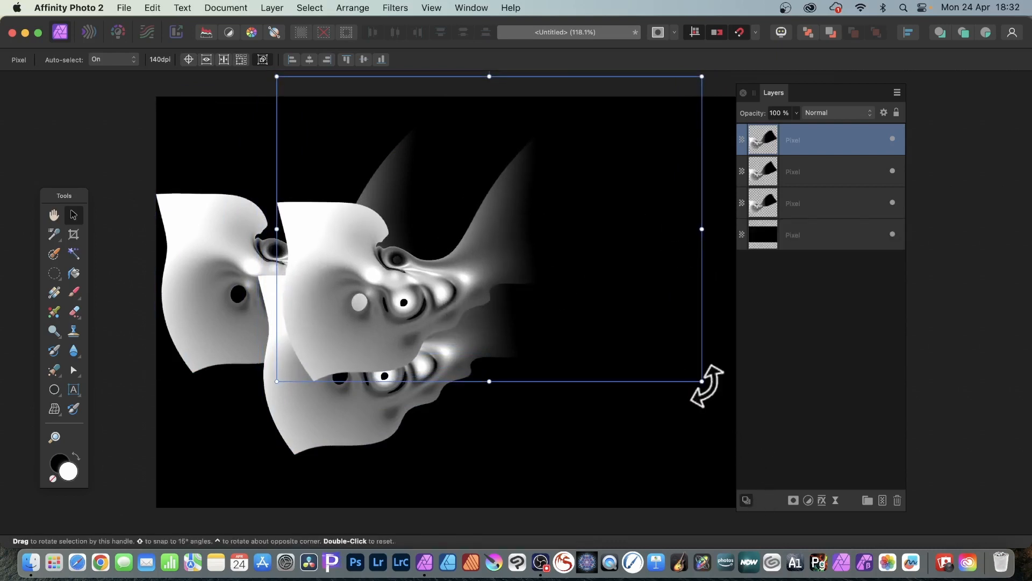
left_click_drag(702, 382, 161, 127)
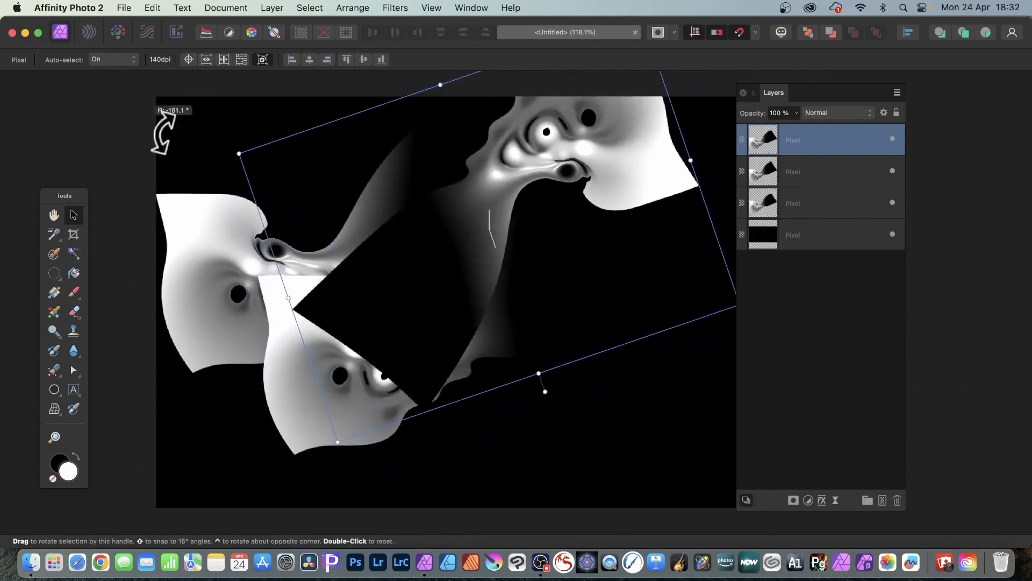
left_click_drag(595, 157, 472, 289)
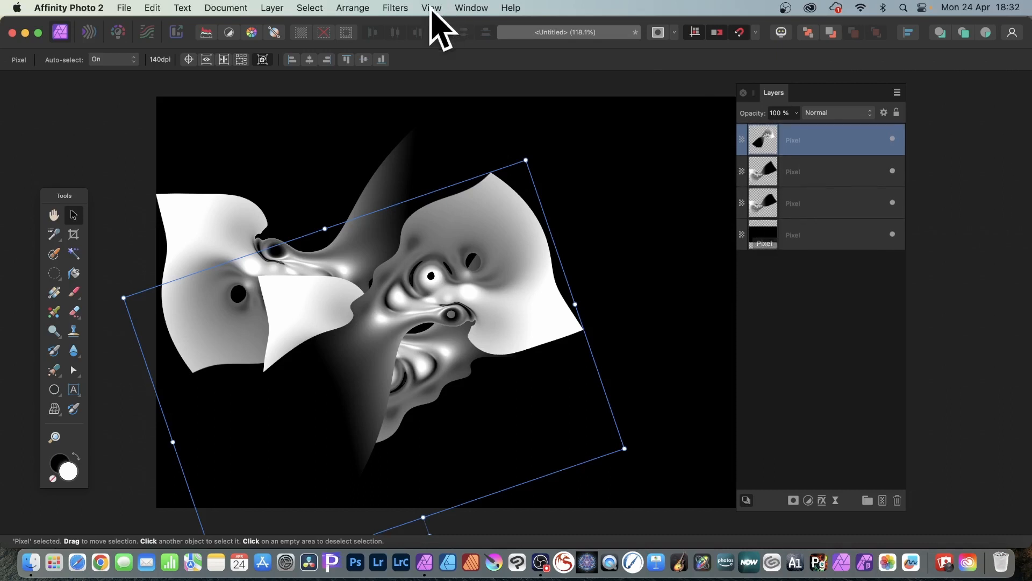
Step: Start the Lighting filter on the top layer, place the spot light above the shape, and colour it orange-red (RGB 255, 87, 53)
left_click(395, 6)
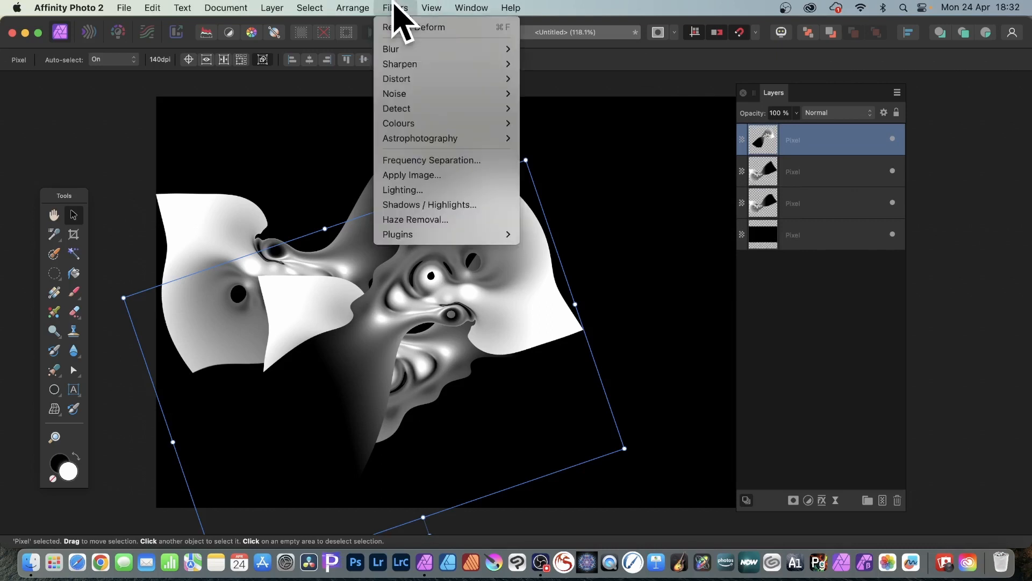
left_click(419, 189)
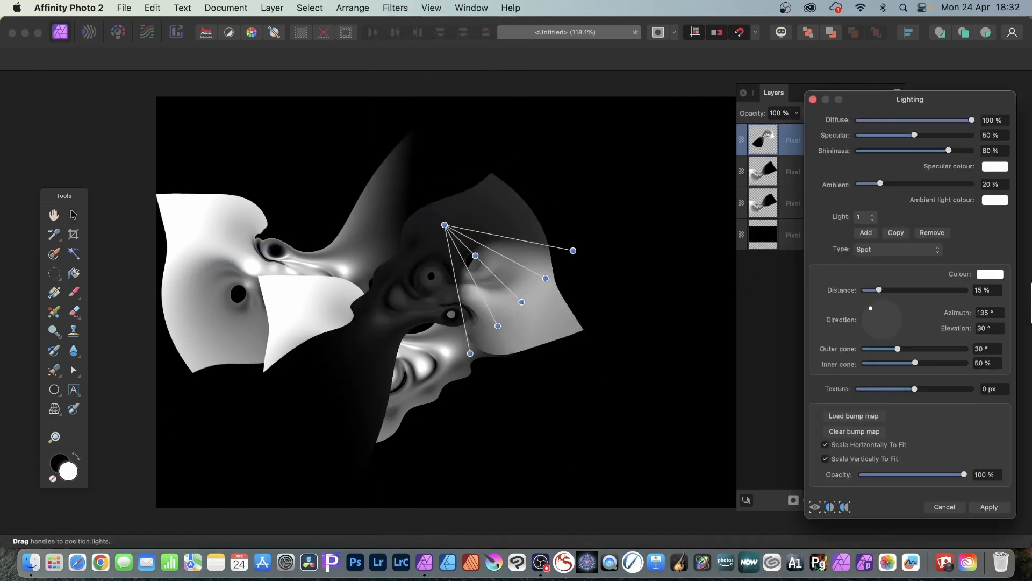
left_click_drag(874, 102, 657, 72)
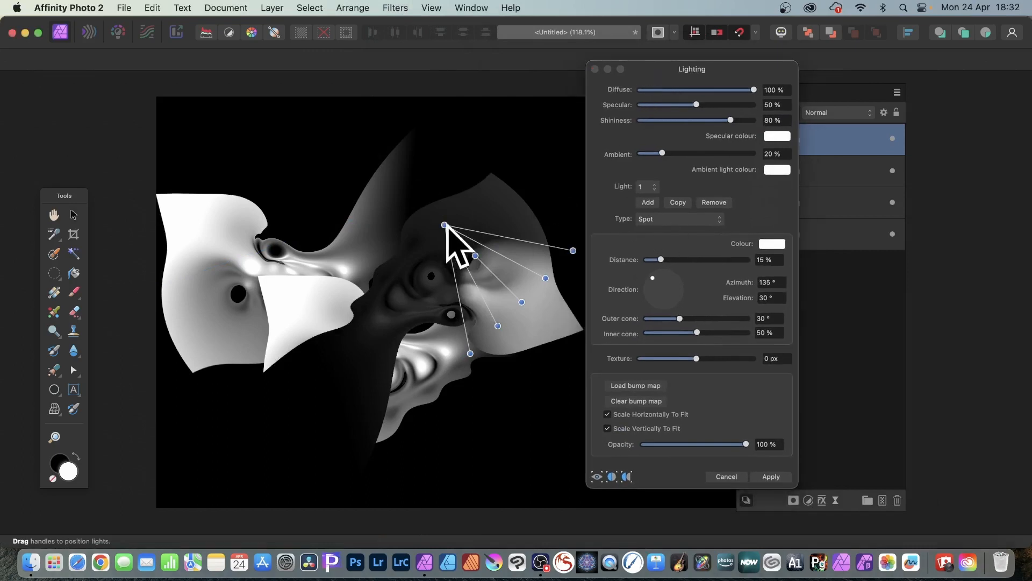
left_click_drag(444, 224, 520, 134)
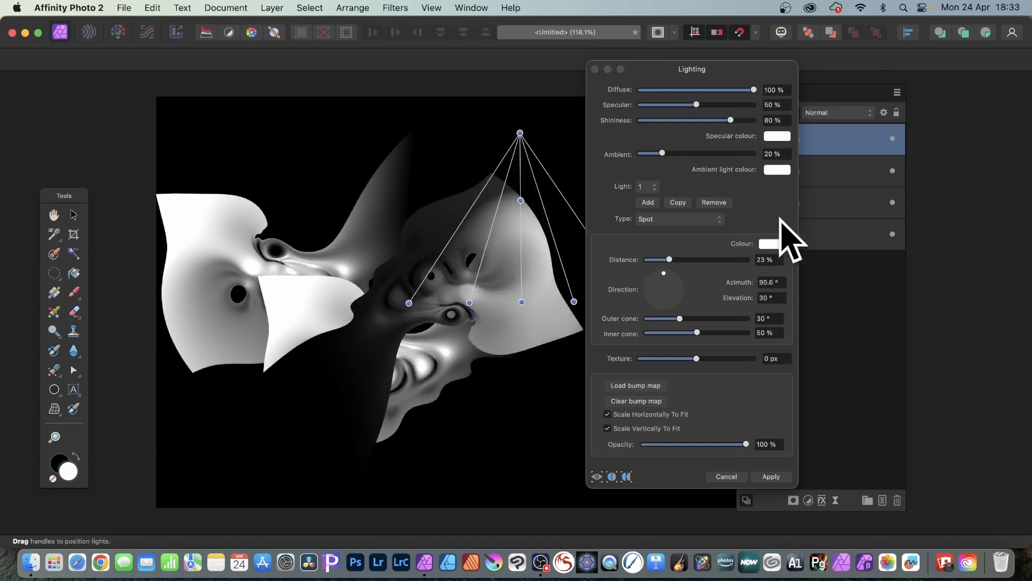
left_click(772, 244)
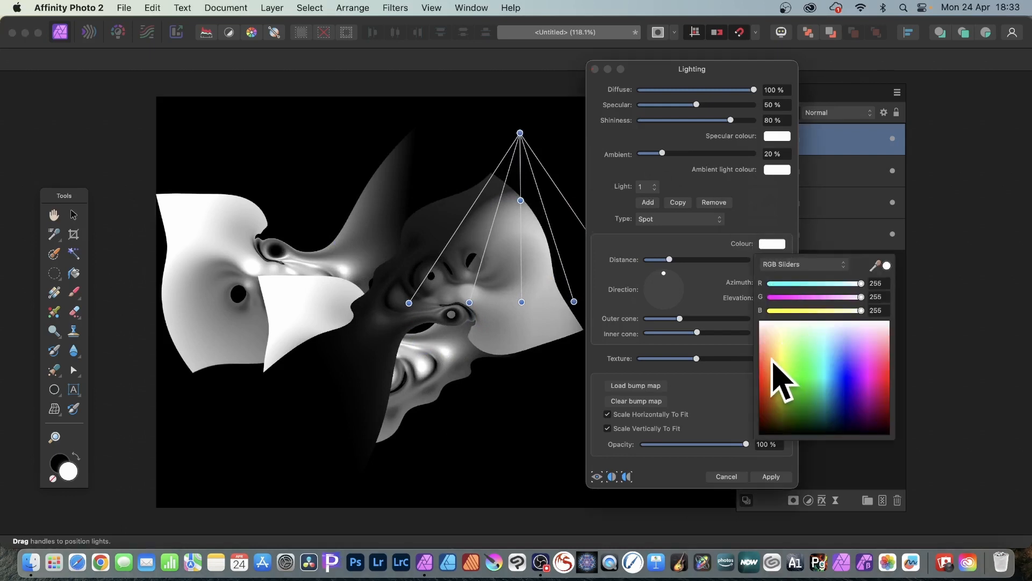
left_click_drag(779, 375, 763, 359)
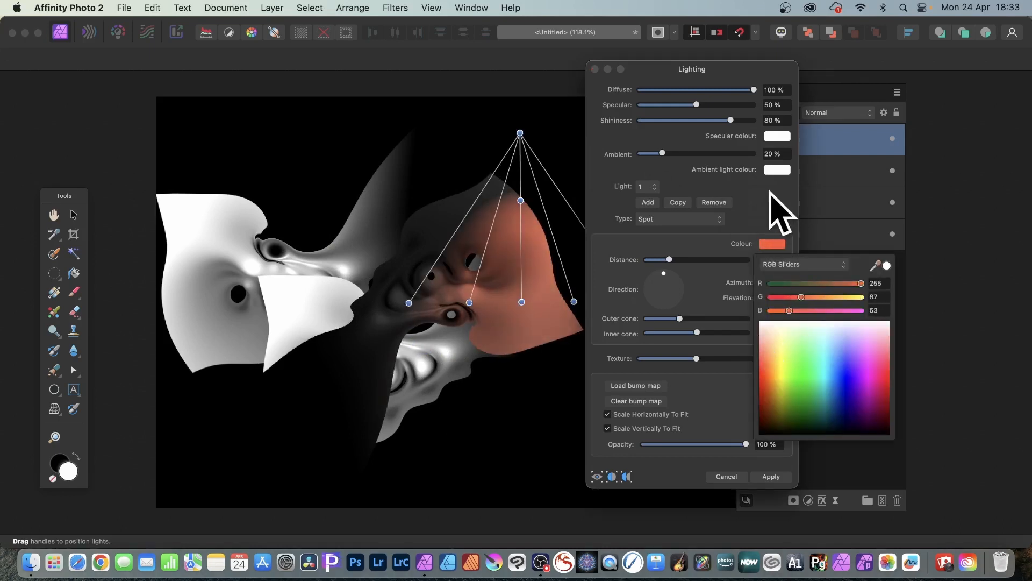
left_click(767, 199)
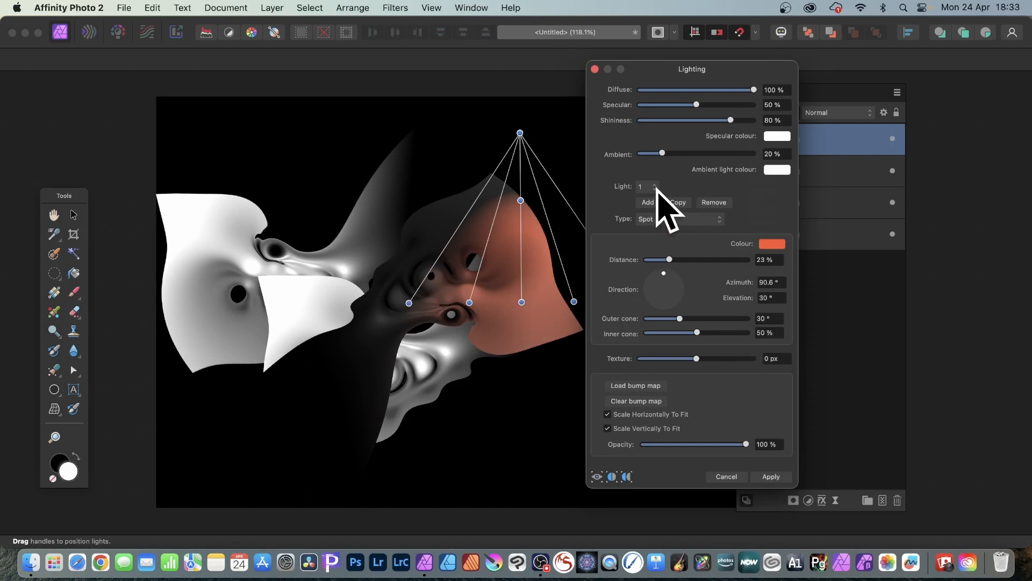
Step: Add a second spot light and aim it down from above onto the swirled area in the shape's middle
left_click(649, 203)
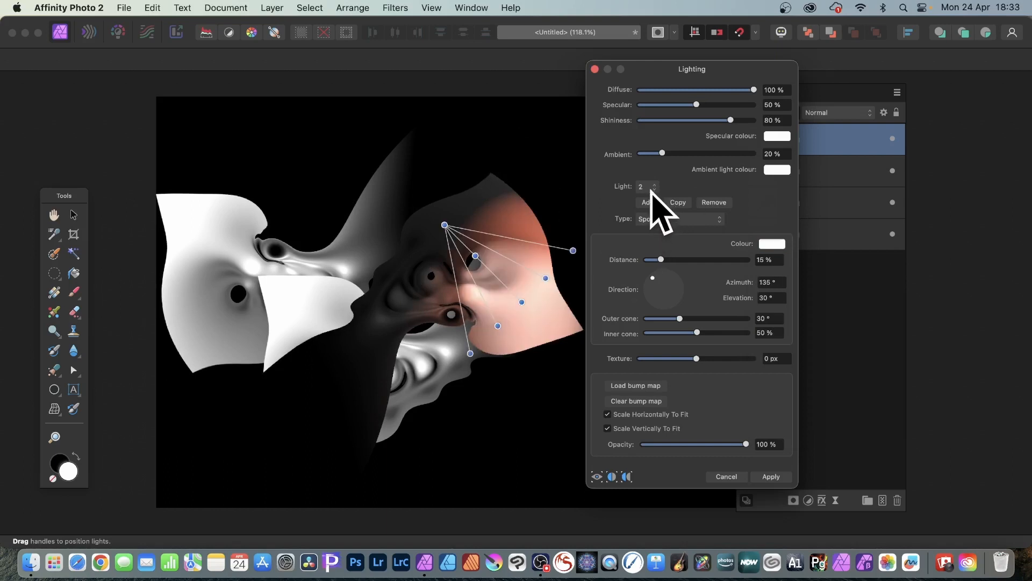
left_click_drag(445, 226, 553, 236)
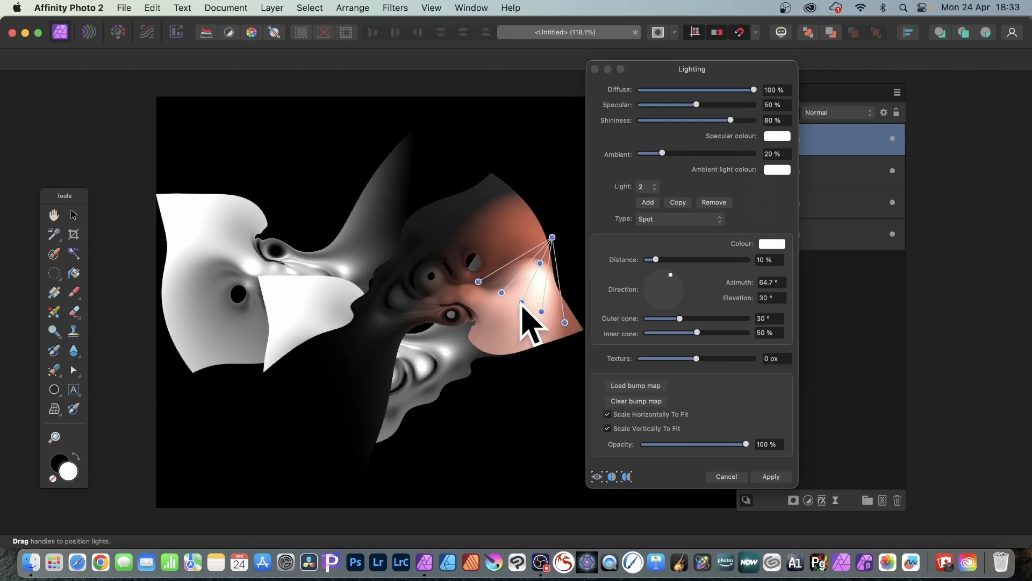
left_click_drag(522, 302, 436, 250)
left_click_drag(655, 260, 671, 278)
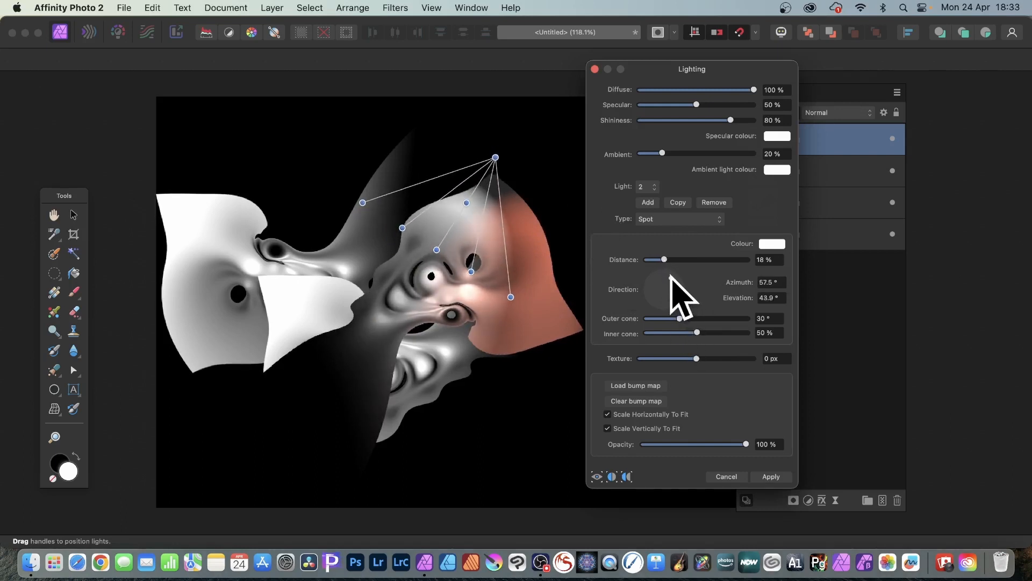
Step: Colour the second light bright green and tighten it over the swirled area at 9% distance
left_click(772, 246)
left_click(809, 366)
mouse_move(807, 372)
left_mouse_down()
mouse_move(799, 379)
mouse_move(800, 369)
left_mouse_up()
mouse_move(664, 259)
left_mouse_down()
mouse_move(675, 260)
mouse_move(663, 258)
left_mouse_up()
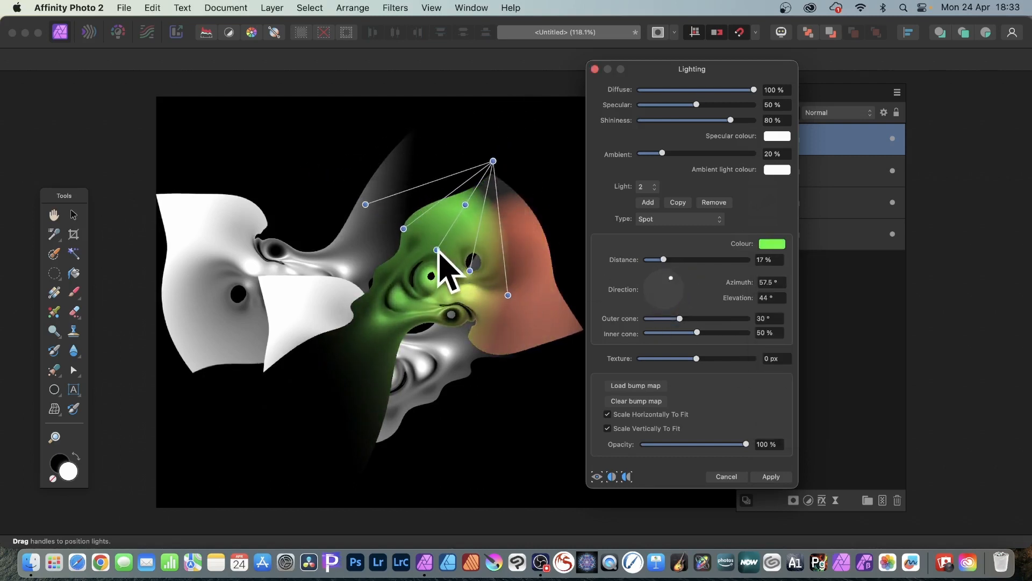
left_click_drag(434, 266, 425, 270)
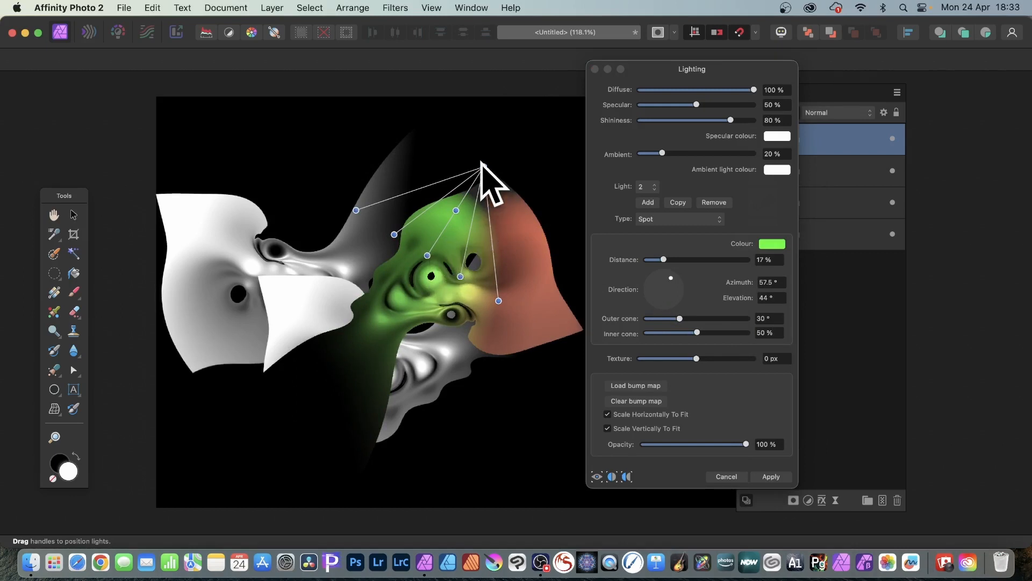
left_click_drag(450, 204, 455, 207)
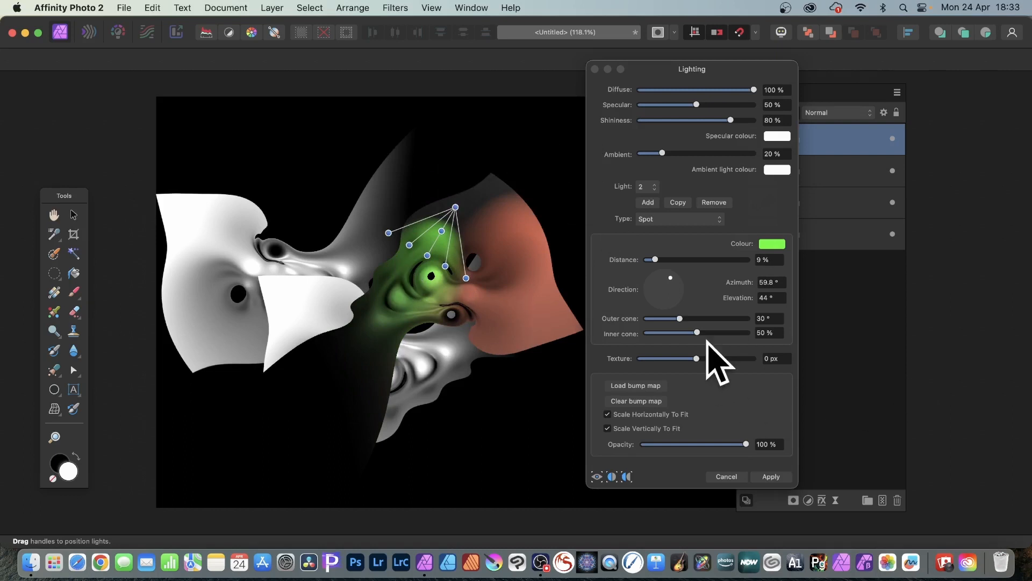
Step: Set the texture to 22 px, inner cone to 58% and outer cone to 30.9°, and apply the Lighting filter
left_click(699, 358)
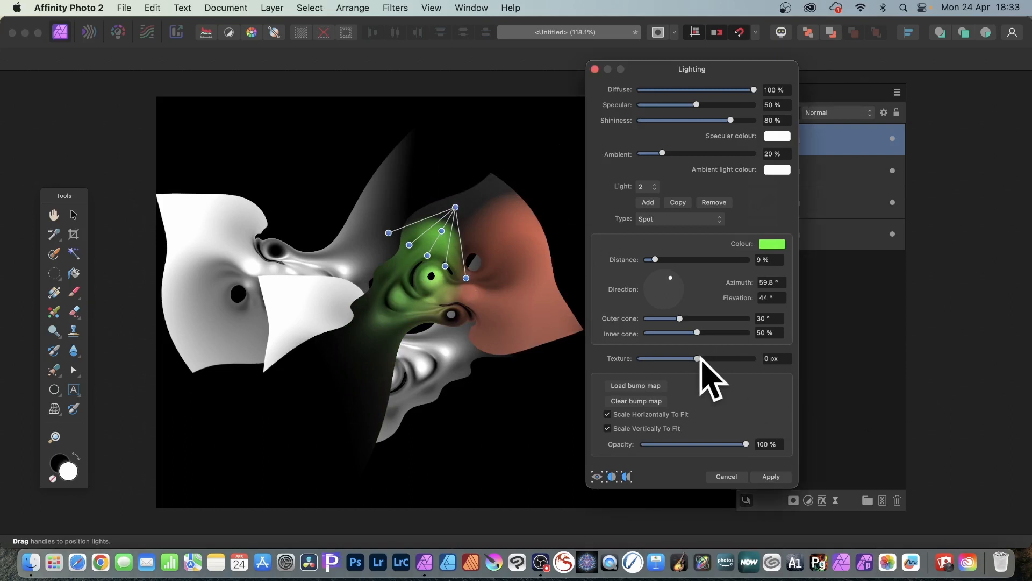
left_click_drag(697, 359, 733, 360)
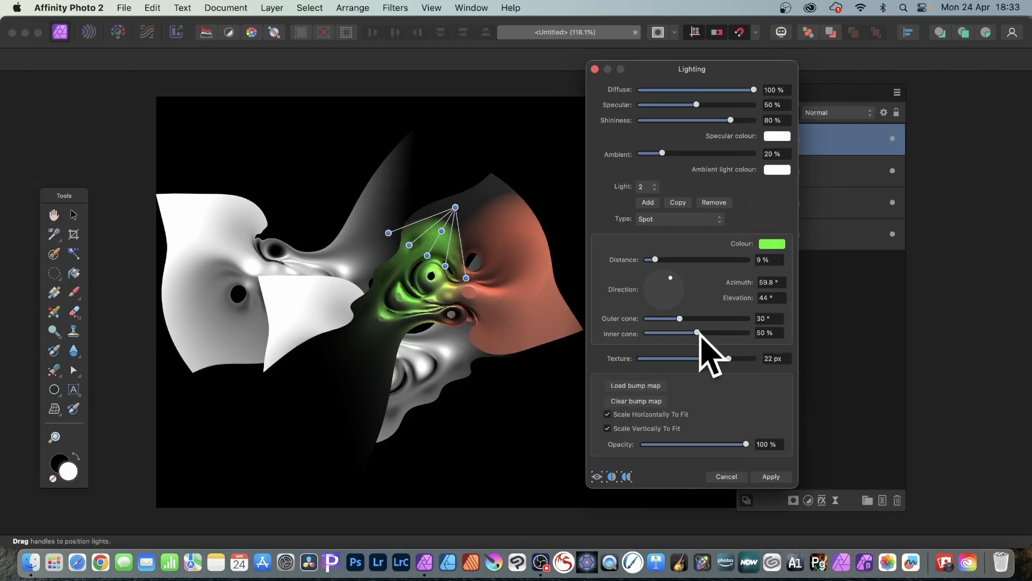
mouse_move(697, 332)
left_mouse_down()
mouse_move(711, 331)
mouse_move(681, 318)
left_mouse_up()
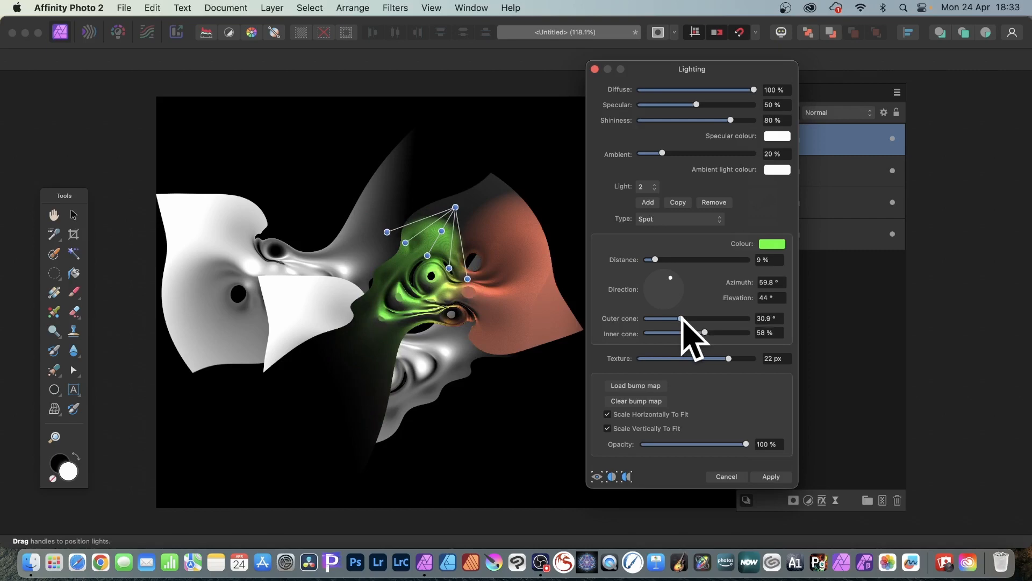
left_click(773, 476)
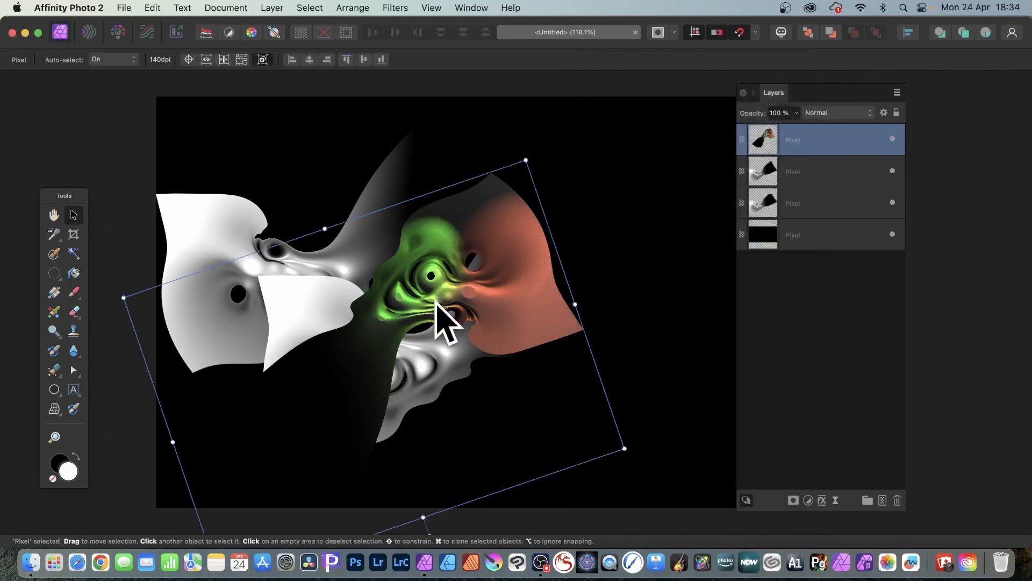
Step: Shift the coloured layer toward the canvas's right side and make a smaller copy rotated roughly half a turn
left_click_drag(437, 311, 469, 305)
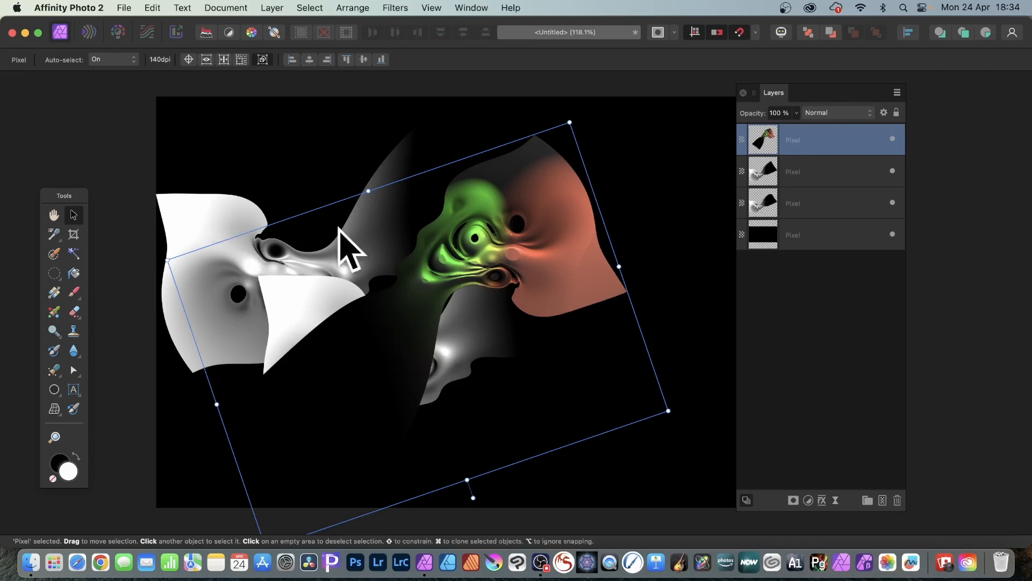
mouse_move(485, 252)
left_mouse_down()
mouse_move(534, 272)
mouse_move(577, 269)
mouse_move(451, 215)
left_mouse_up()
left_click_drag(619, 373, 503, 338)
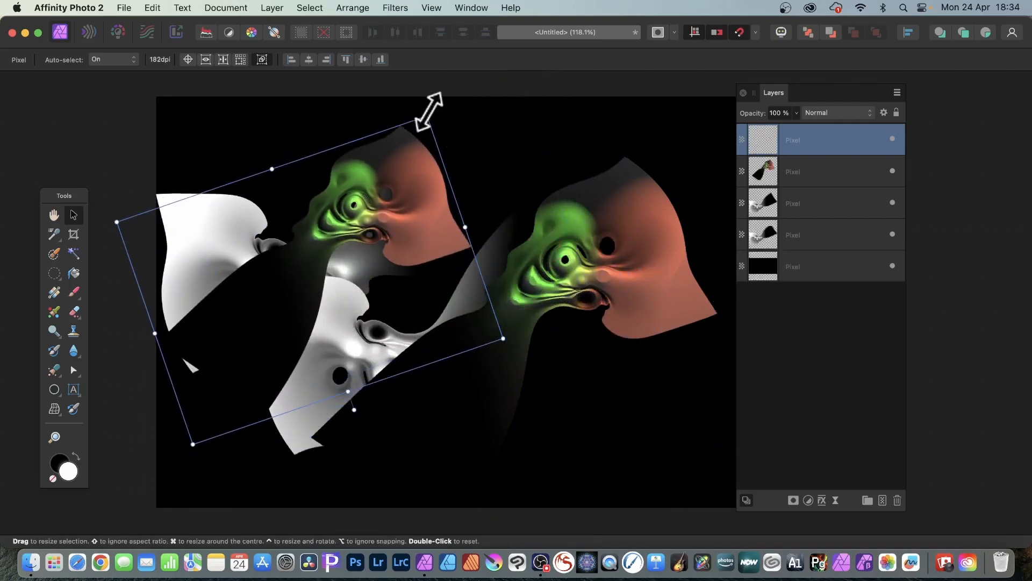
left_click_drag(429, 104, 421, 302)
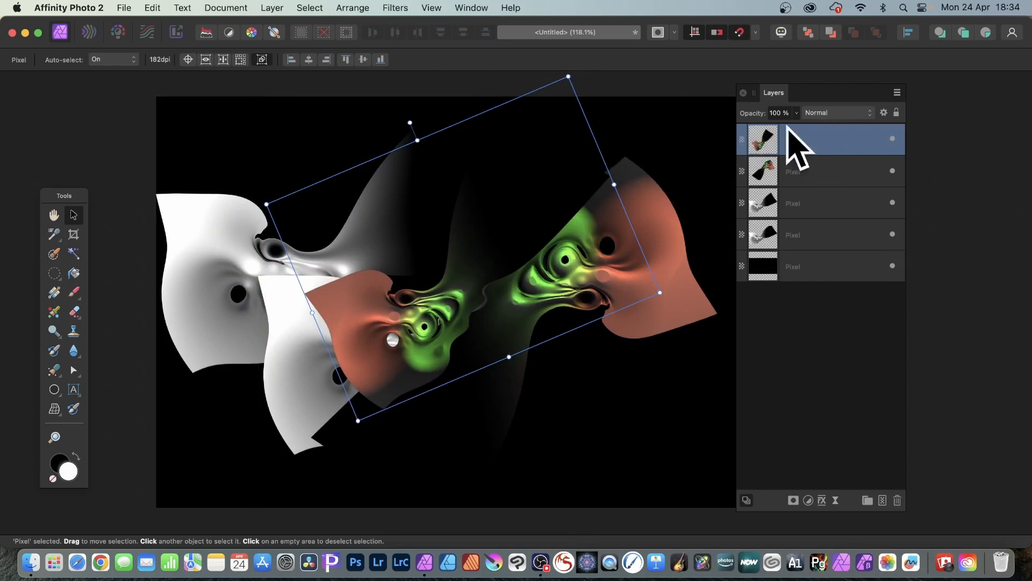
Step: Preview blend modes on the smaller copy, keep Normal, and move the copy up and right toward the larger coloured shape
left_click(836, 113)
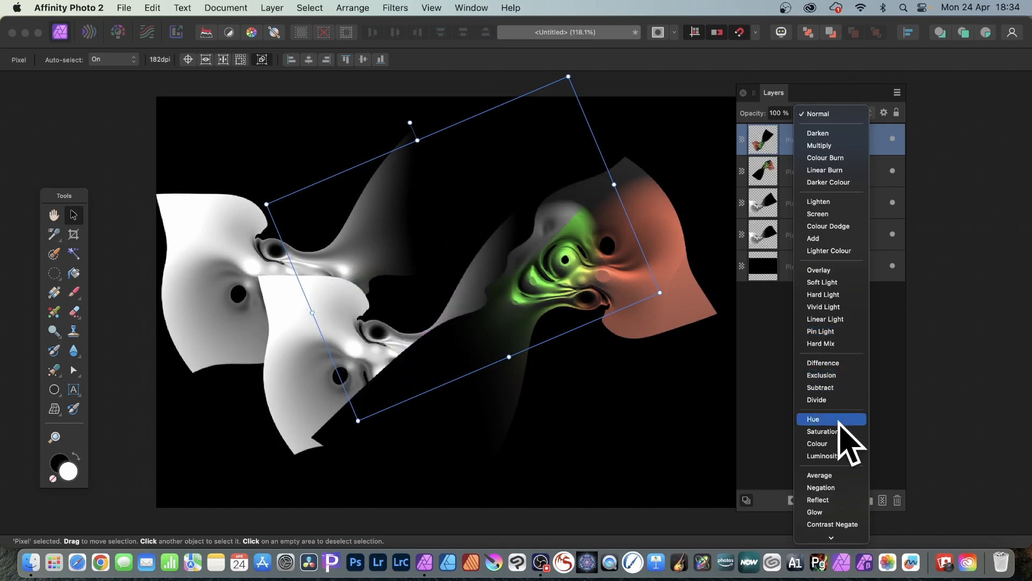
left_click(838, 114)
left_click_drag(458, 305, 487, 252)
Step: Repeat the Lighting filter on the smaller copy, try it lower over the large shape, and return it near its former place
left_click(395, 8)
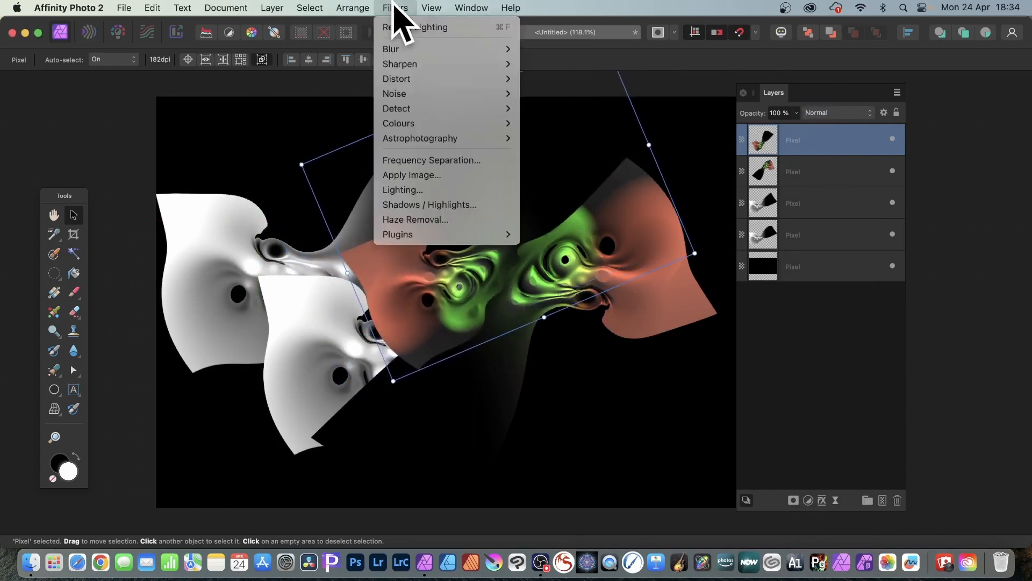
left_click(403, 27)
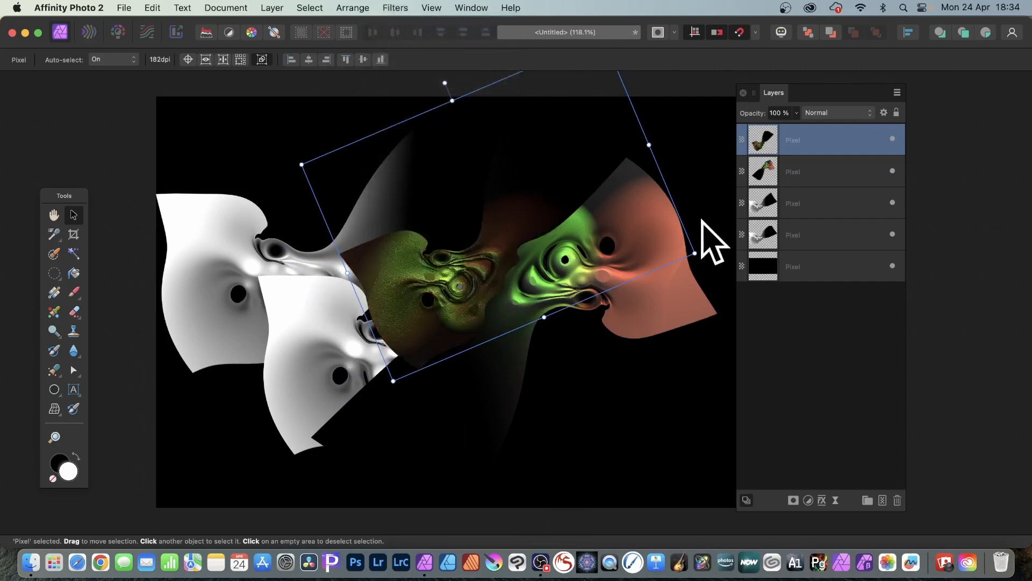
left_click_drag(449, 306, 570, 360)
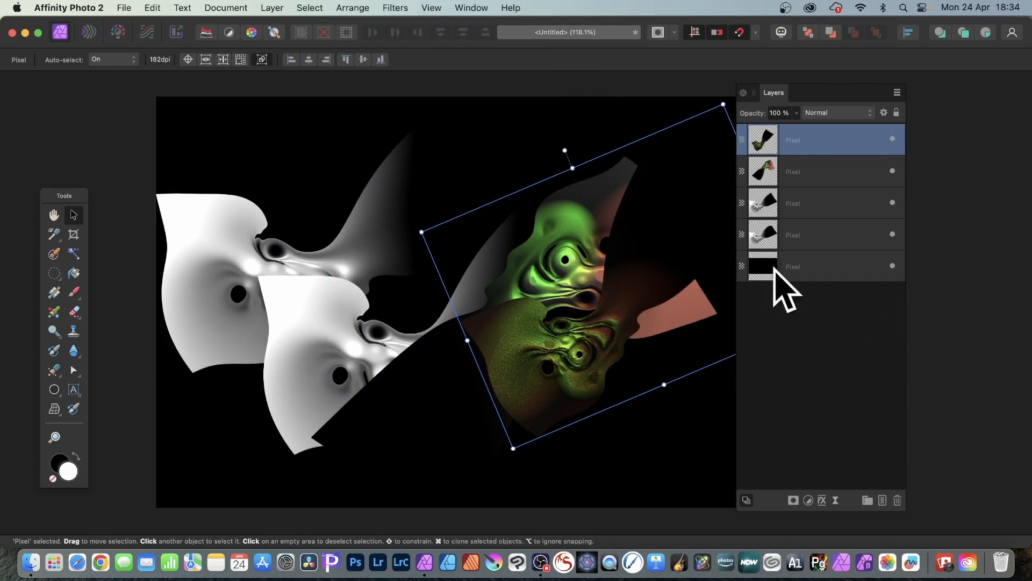
left_click_drag(532, 325, 407, 244)
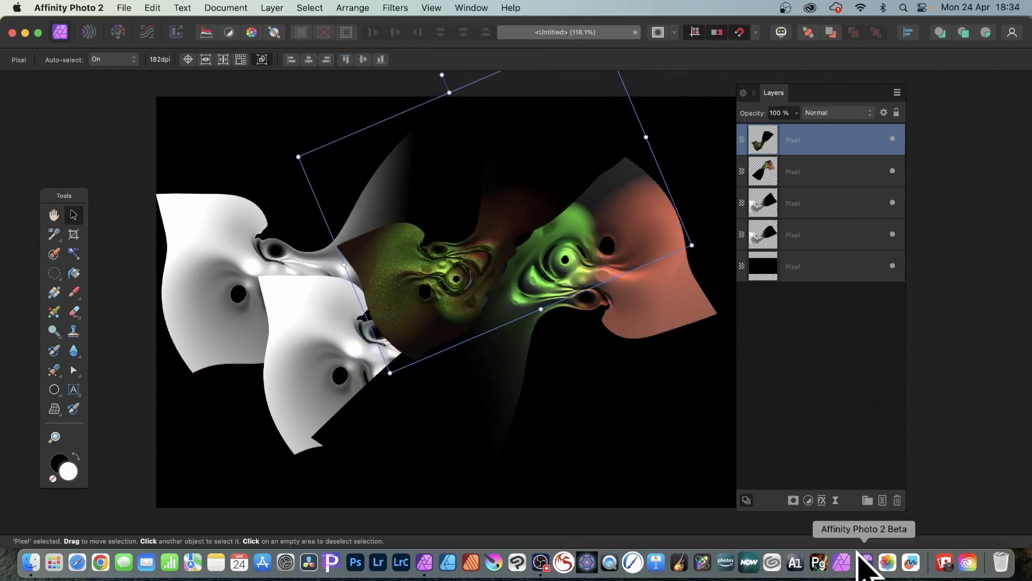
Step: Add a 3D layer effect to the smaller copy with a 5.4 px radius and light at 53.8° azimuth, 41.6° elevation
left_click(822, 500)
left_click(538, 186)
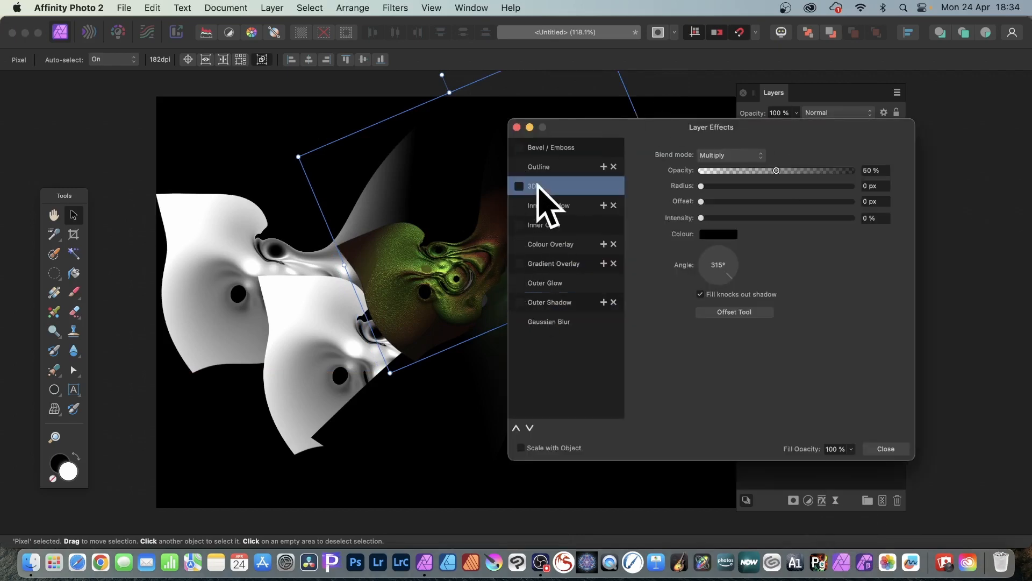
left_click(519, 186)
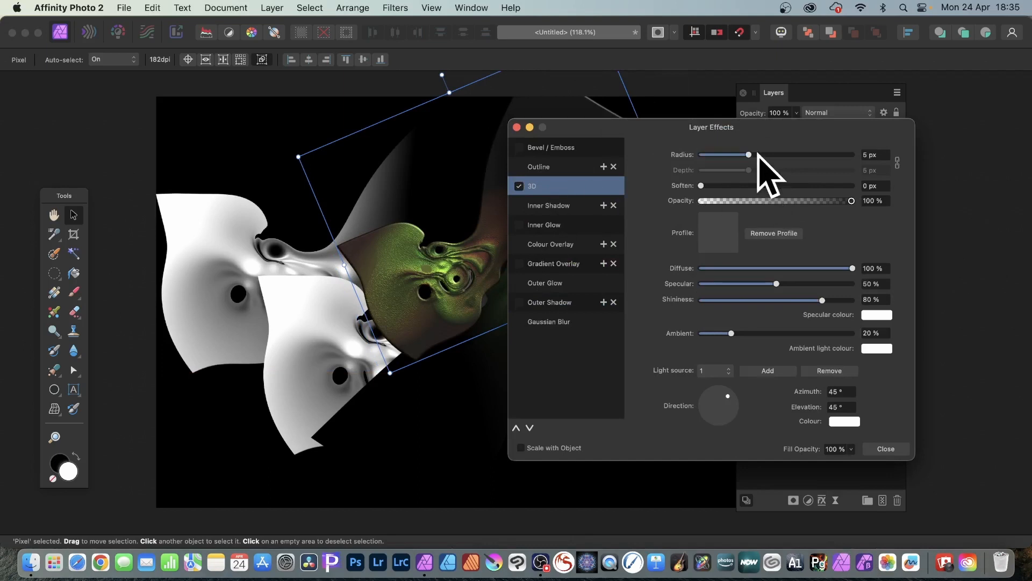
left_click_drag(755, 154, 766, 156)
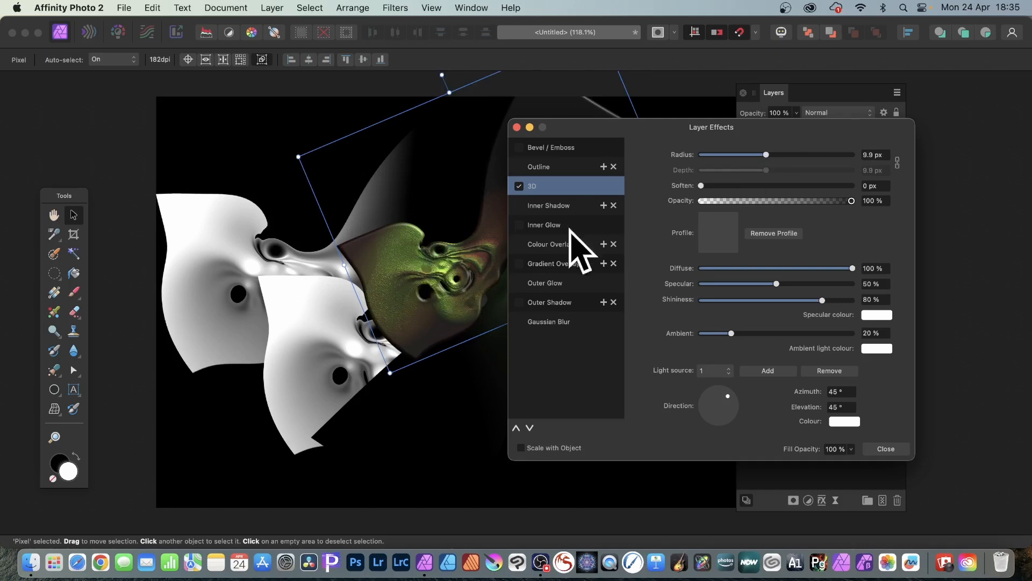
left_click_drag(766, 155, 738, 156)
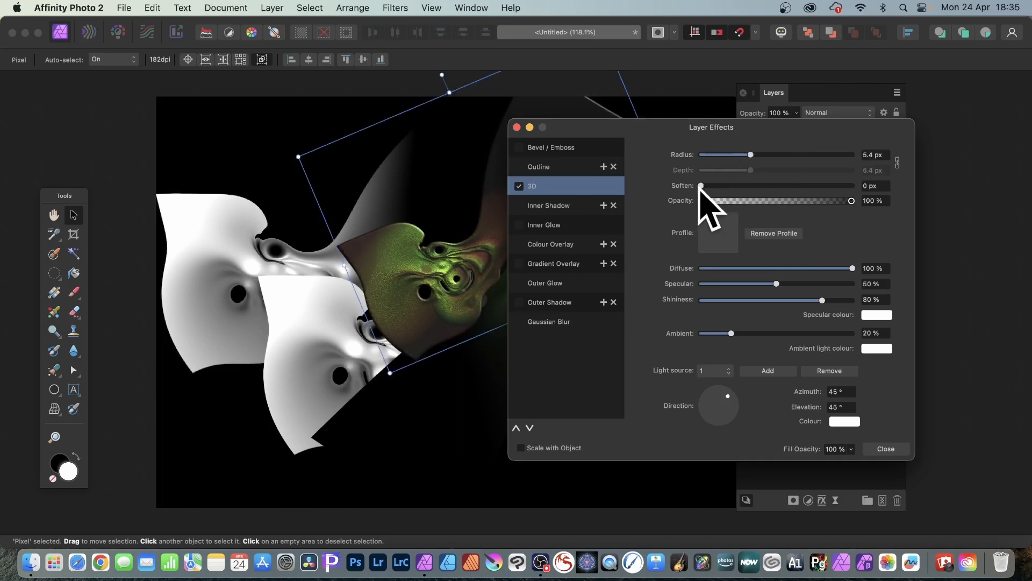
mouse_move(703, 185)
left_mouse_down()
mouse_move(805, 185)
mouse_move(702, 186)
left_mouse_up()
left_click_drag(725, 396, 727, 393)
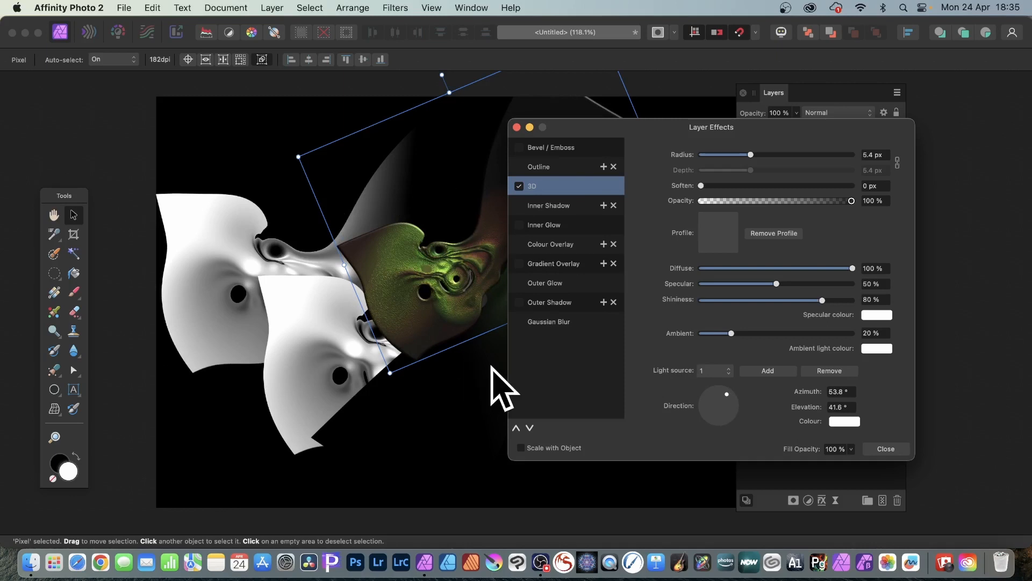
Step: Add an outer shadow to the smaller copy with 13.8 px radius, 20 px offset and 61% intensity
left_click(543, 303)
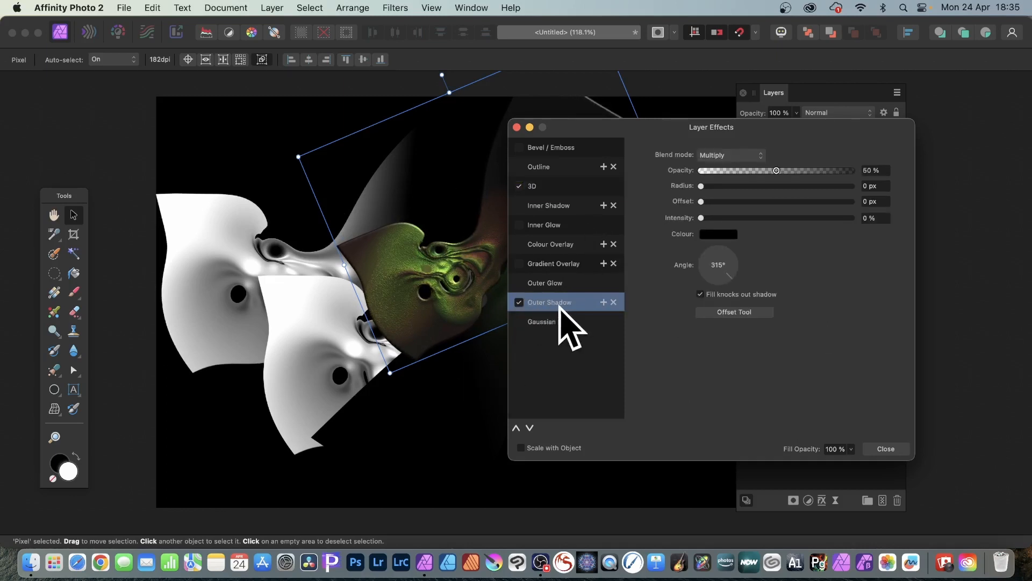
left_click_drag(723, 186, 792, 217)
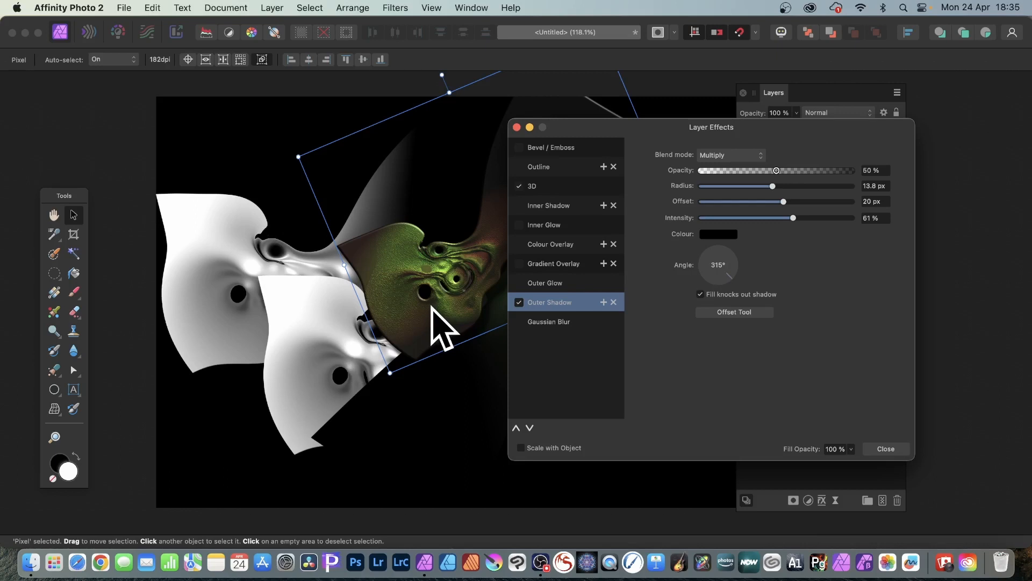
left_click(899, 447)
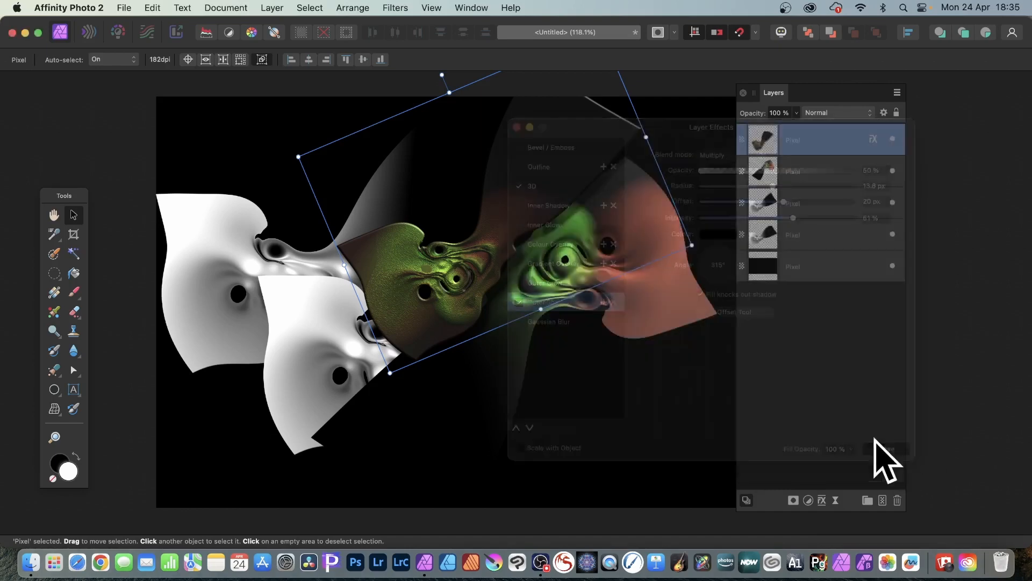
Step: Move the smaller copy with its effects slightly down and right so it overlaps the large coloured shape
left_click_drag(472, 269, 503, 300)
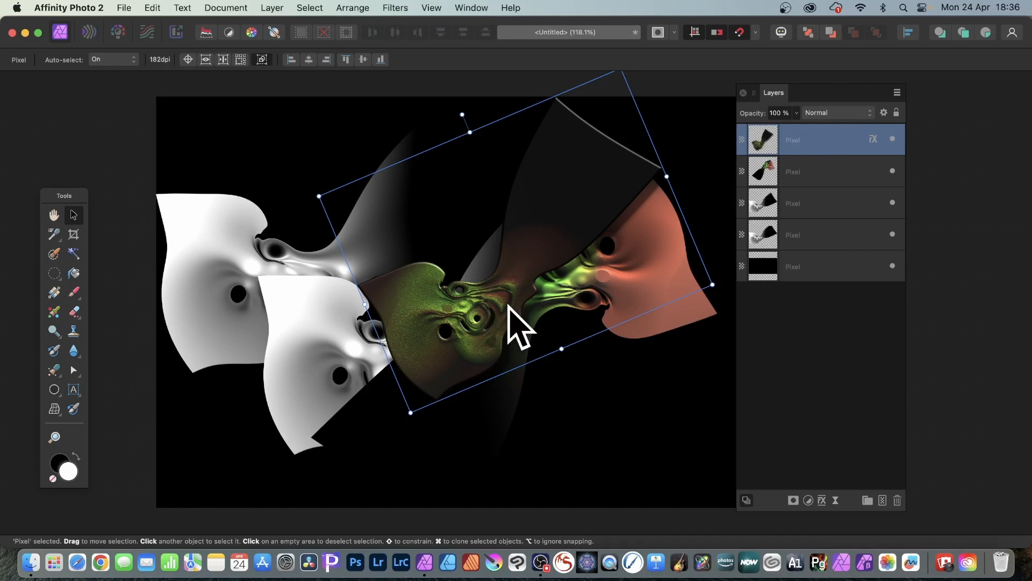
scroll(503, 306, "right", 1)
scroll(492, 305, "left", 1)
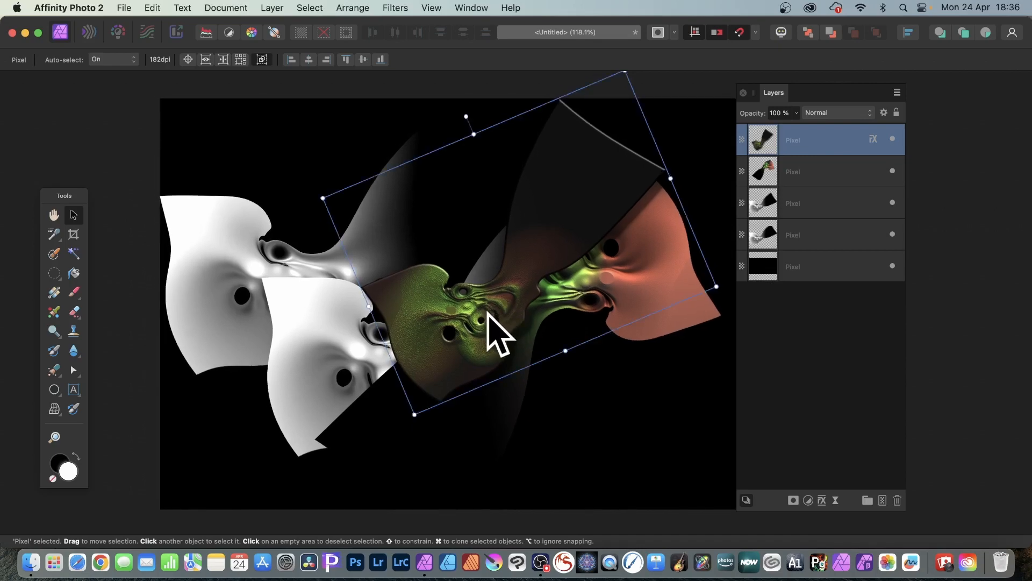
Step: Place two duplicates of the green shape with effects over the white shapes, and shrink, rotate and reposition the top duplicate
mouse_move(486, 315)
left_mouse_down()
mouse_move(395, 264)
mouse_move(307, 245)
mouse_move(260, 275)
mouse_move(235, 259)
mouse_move(247, 240)
mouse_move(285, 463)
mouse_move(338, 440)
mouse_move(335, 395)
left_mouse_up()
key("super+j")
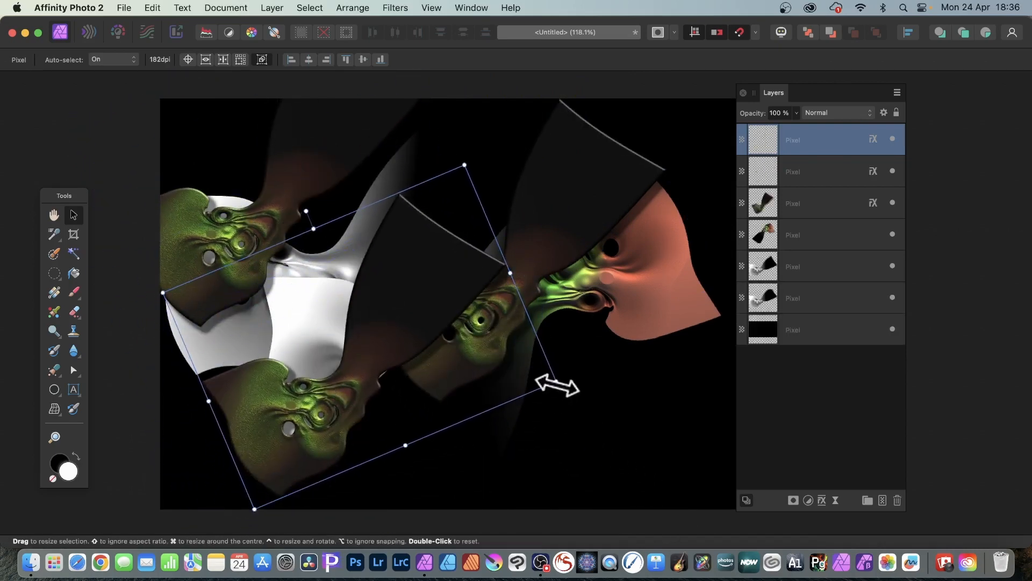
left_click_drag(556, 383, 355, 352)
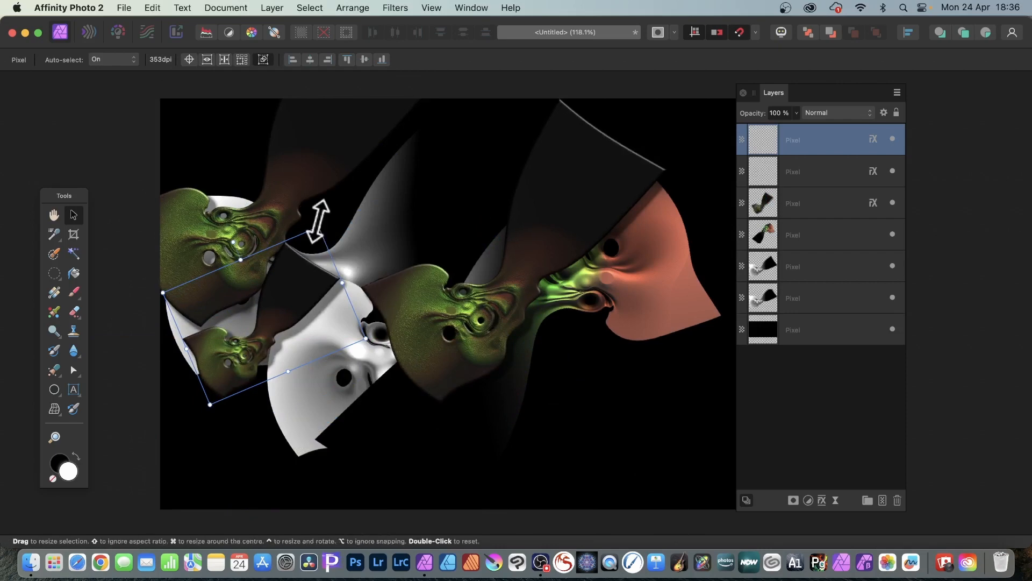
left_click_drag(322, 218, 261, 438)
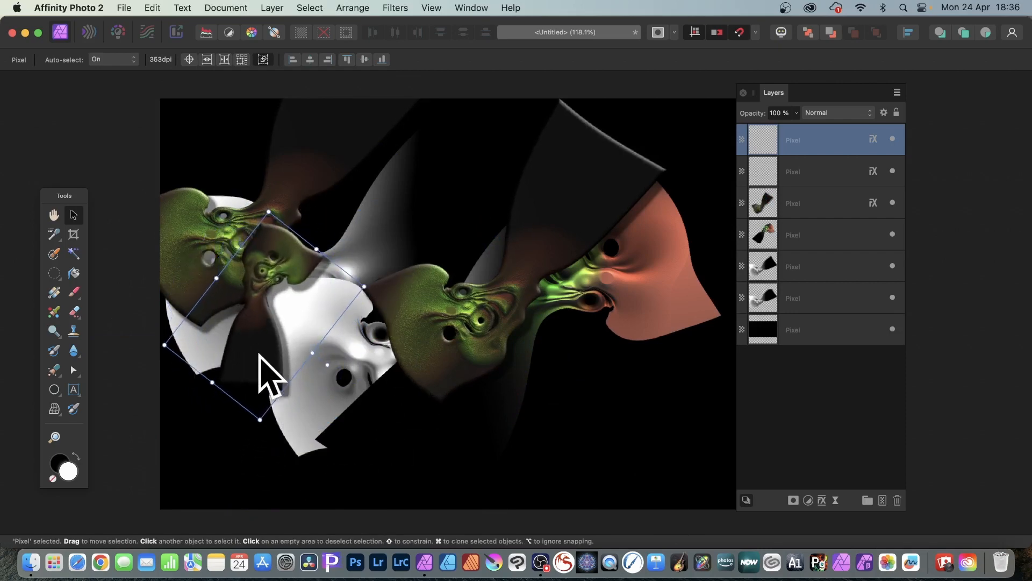
left_click_drag(259, 355, 290, 414)
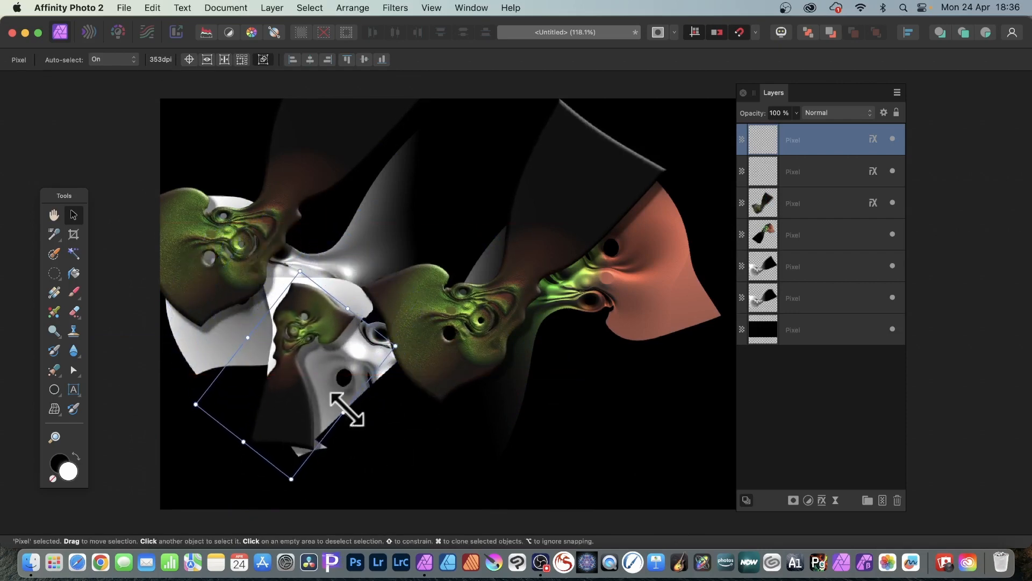
Step: Rasterise the original green shape's layer with Preserve layer FX turned off
scroll(528, 146, "down", 1)
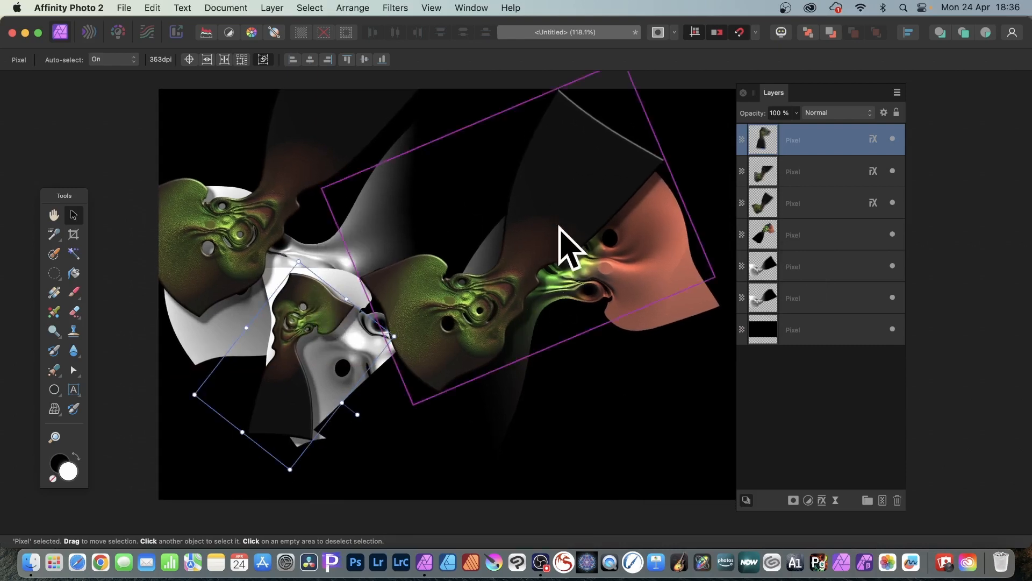
left_click(533, 235)
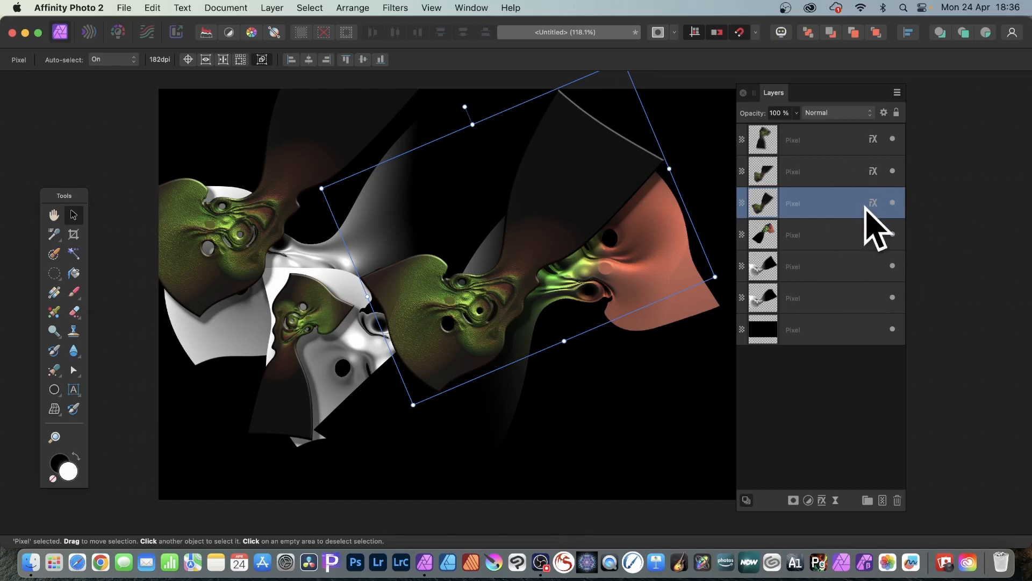
left_click(273, 8)
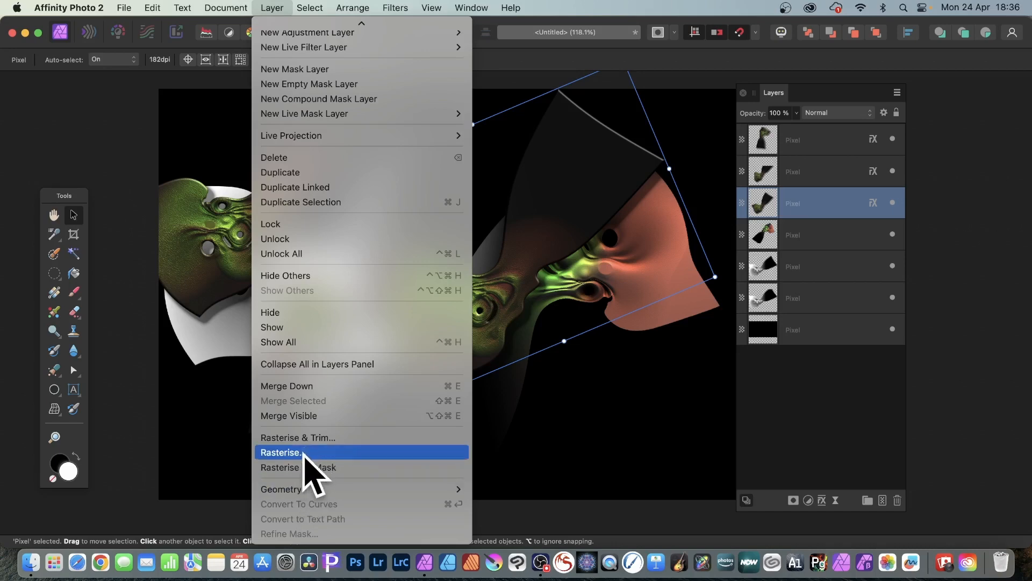
left_click(305, 453)
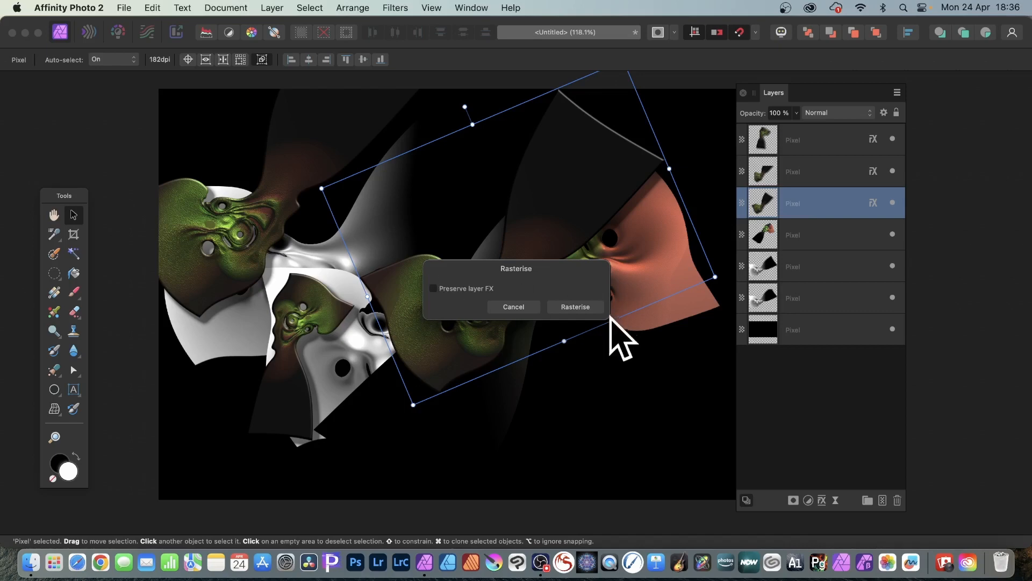
left_click(586, 308)
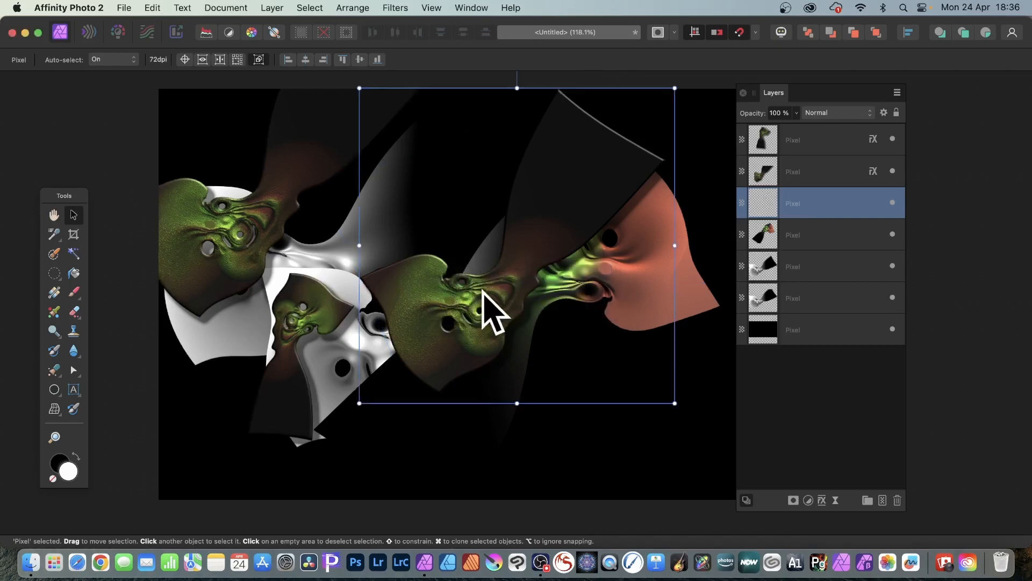
left_click(403, 5)
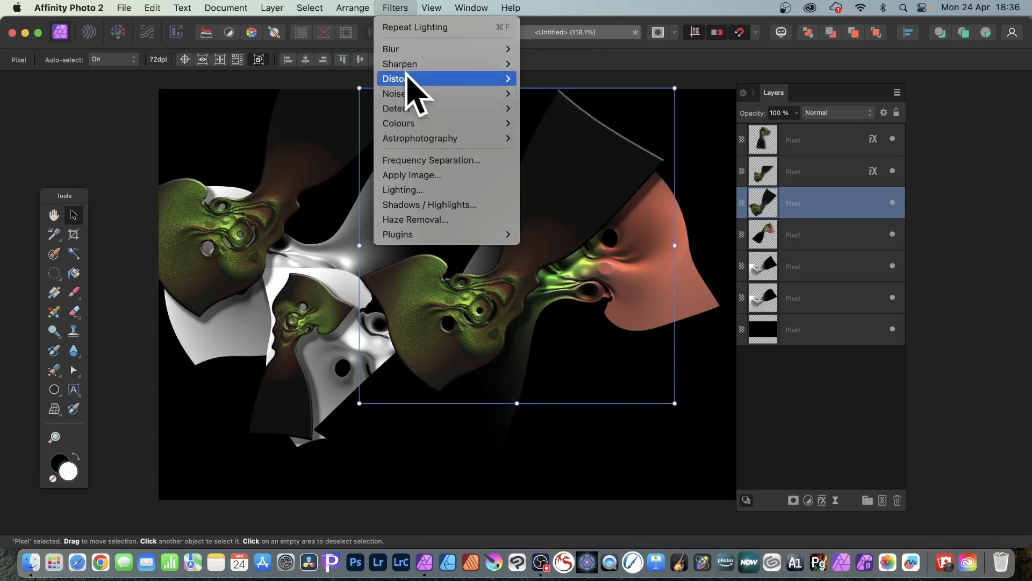
mouse_move(411, 80)
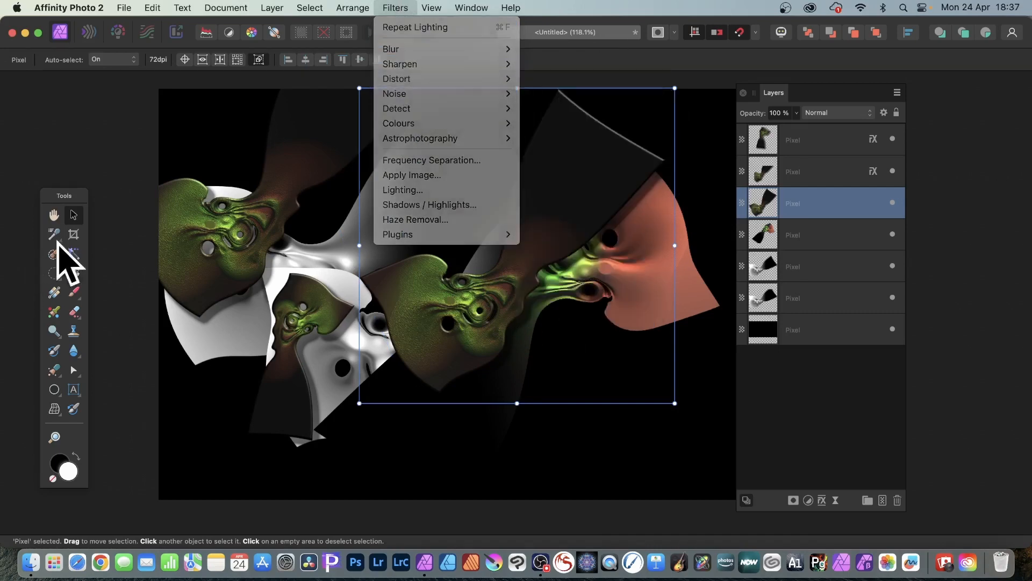
left_click(69, 222)
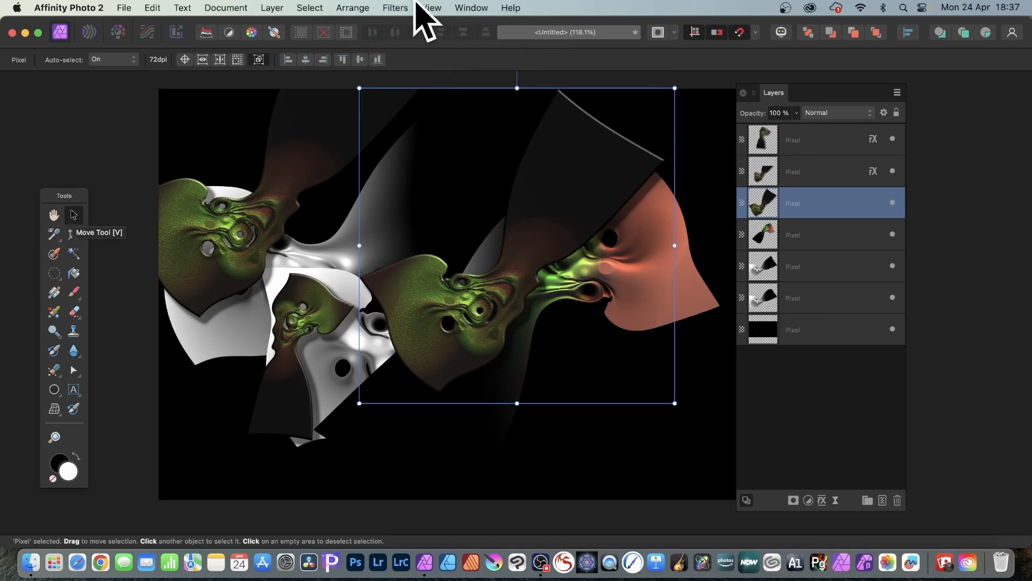
Step: Start the Deform filter on the rasterised green shape, place three pins on it and pull the lowest one far up and left
left_click(395, 8)
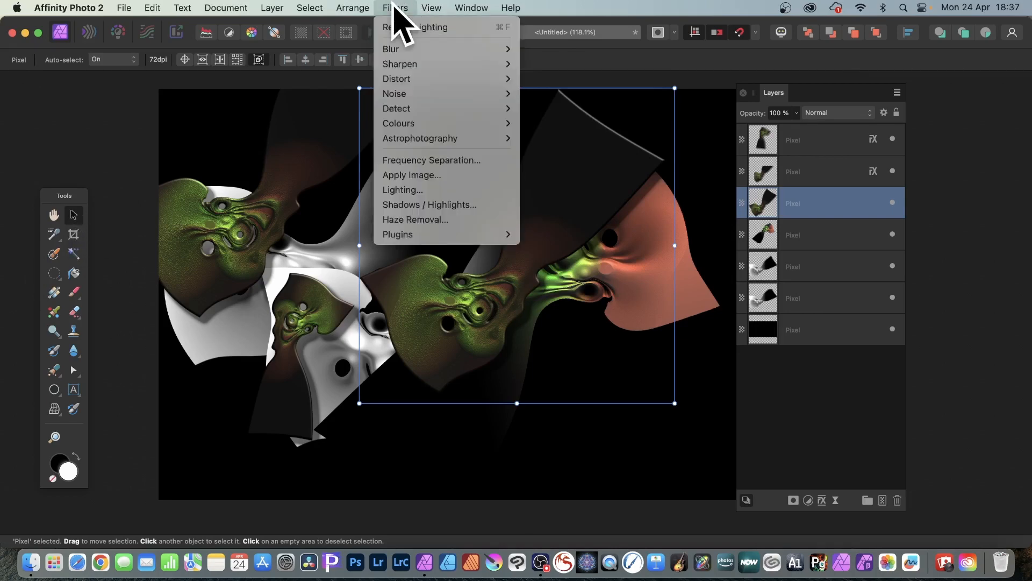
mouse_move(400, 79)
left_click(562, 79)
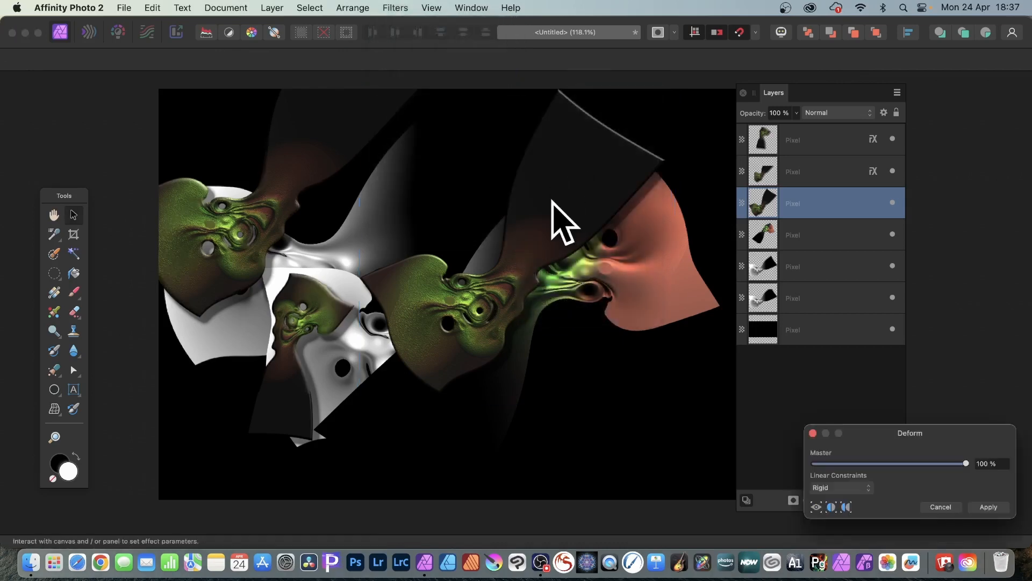
left_click_drag(893, 431, 598, 230)
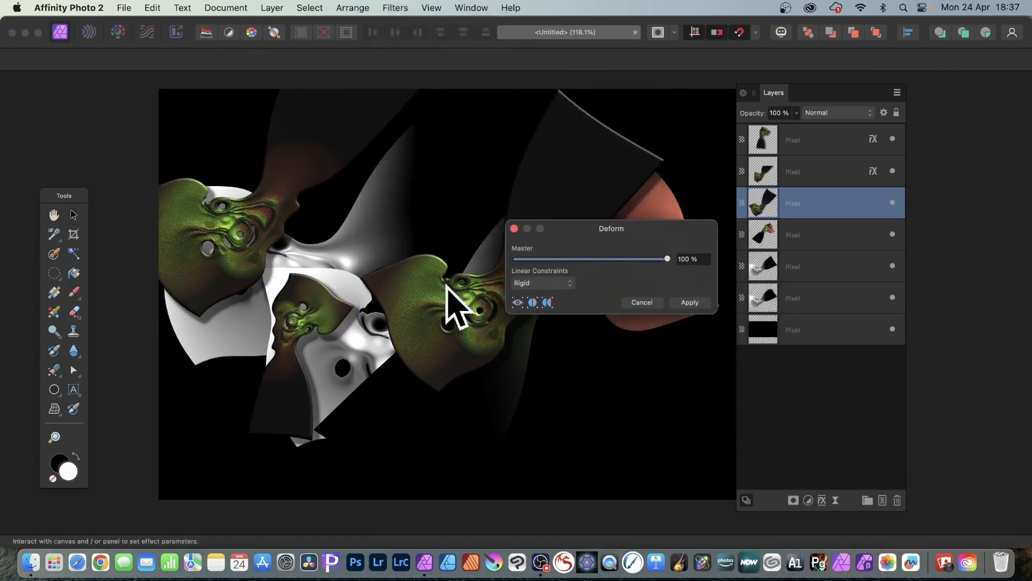
left_click(418, 287)
left_click(424, 336)
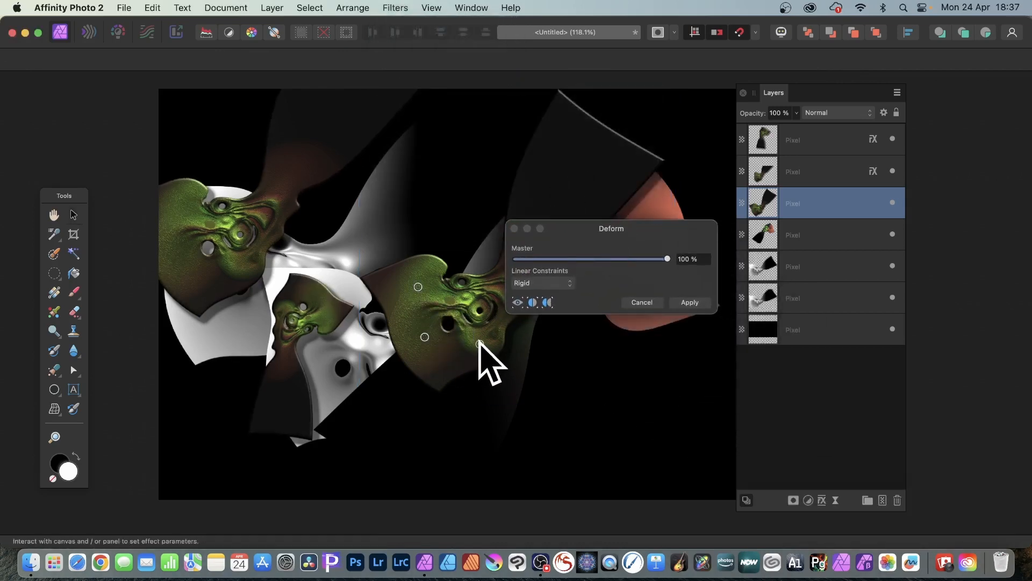
left_click(479, 344)
left_click_drag(480, 344, 386, 157)
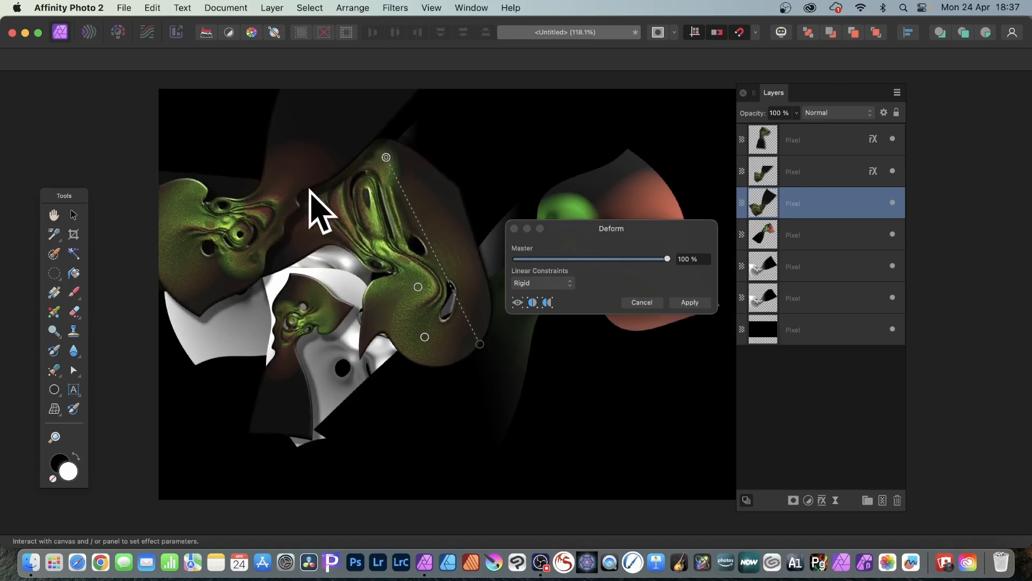
Step: Try a pin beyond the green shape, undo its move, pull the shape's middle down and right with another pin, and apply Deform
left_click_drag(173, 178, 31, 197)
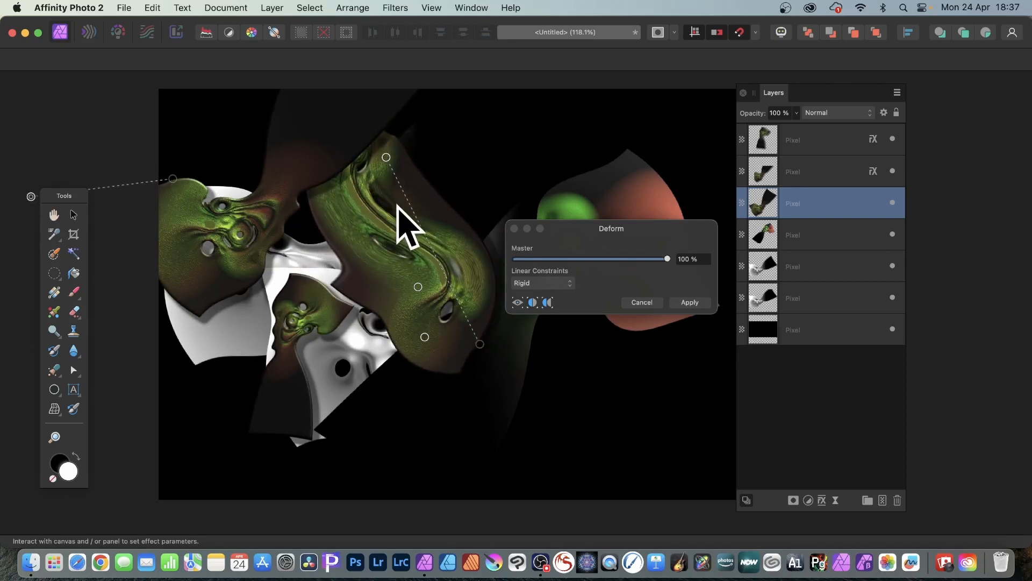
key("super+z")
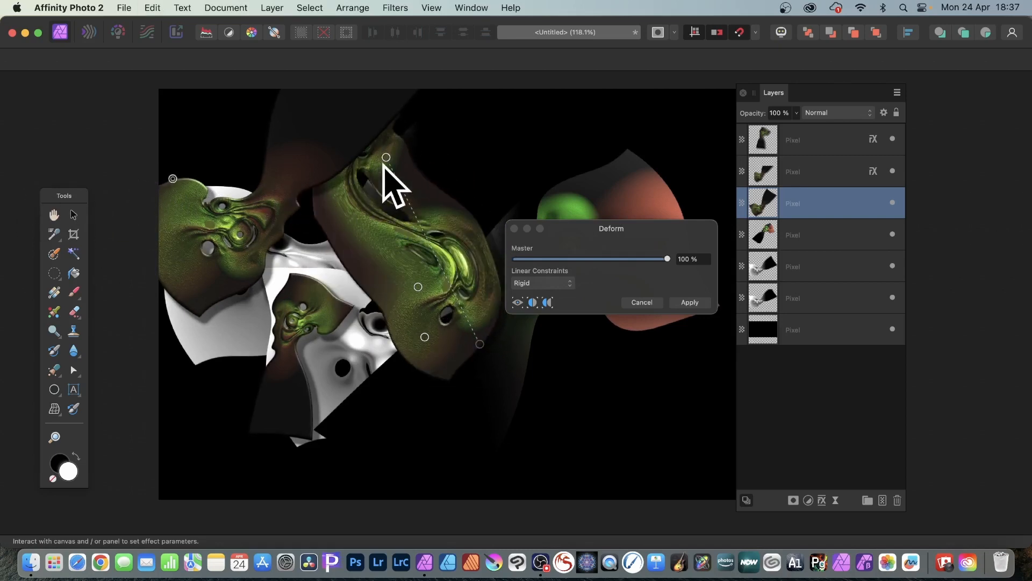
left_click_drag(380, 237, 441, 290)
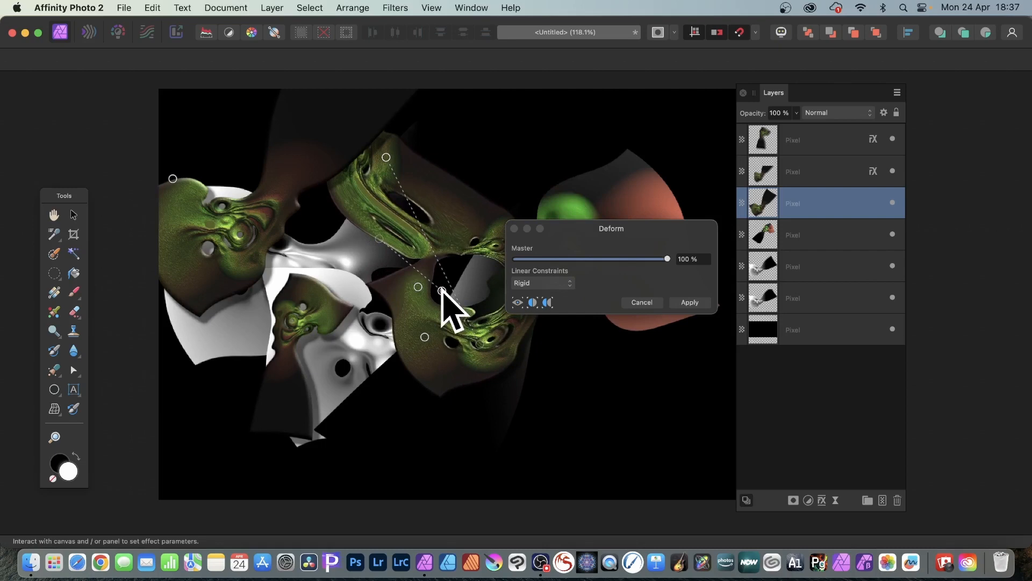
left_click(685, 303)
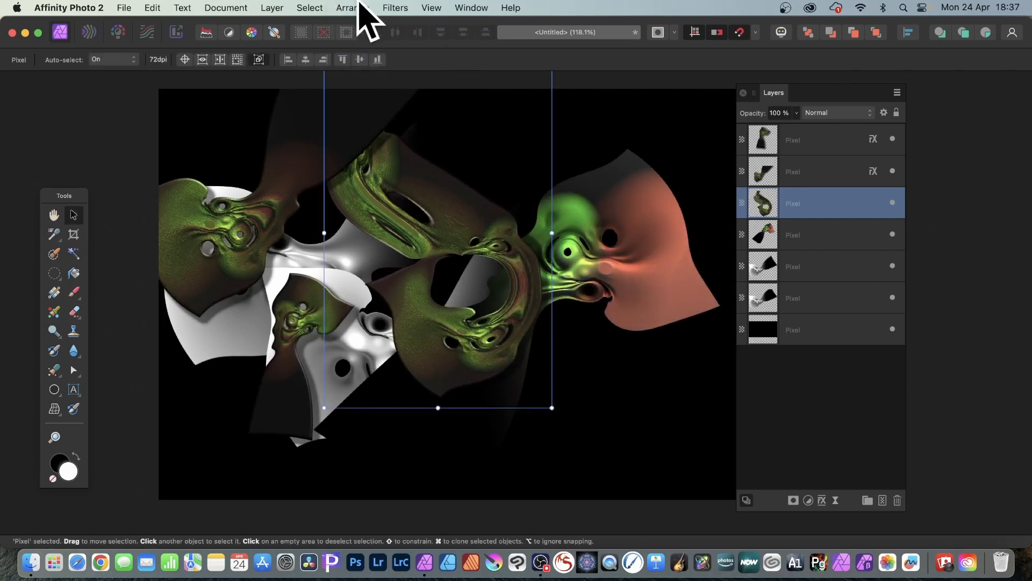
Step: Repeat the Deform filter on the green shape and undo the repetition
left_click(396, 8)
left_click(401, 26)
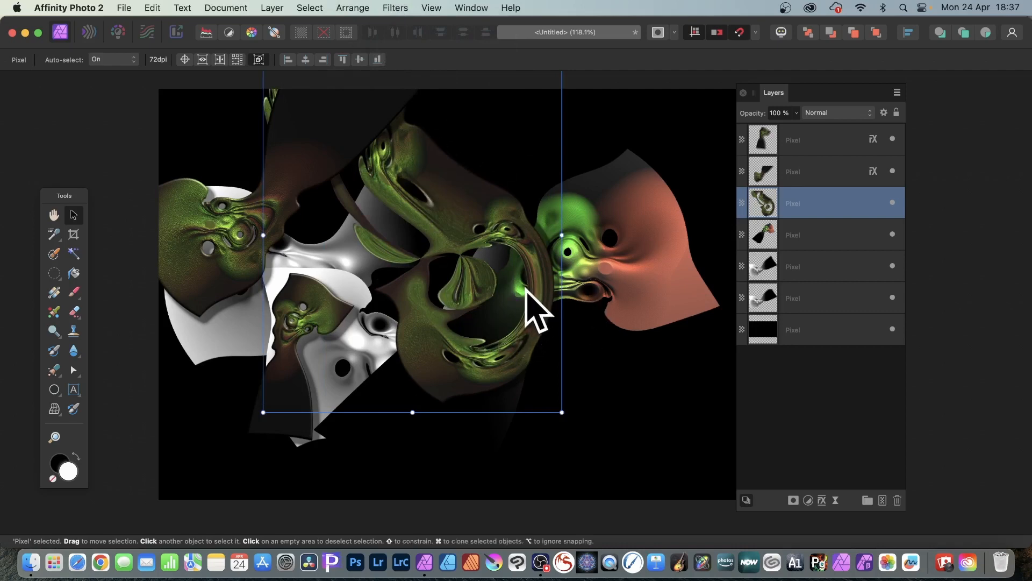
key("super+z")
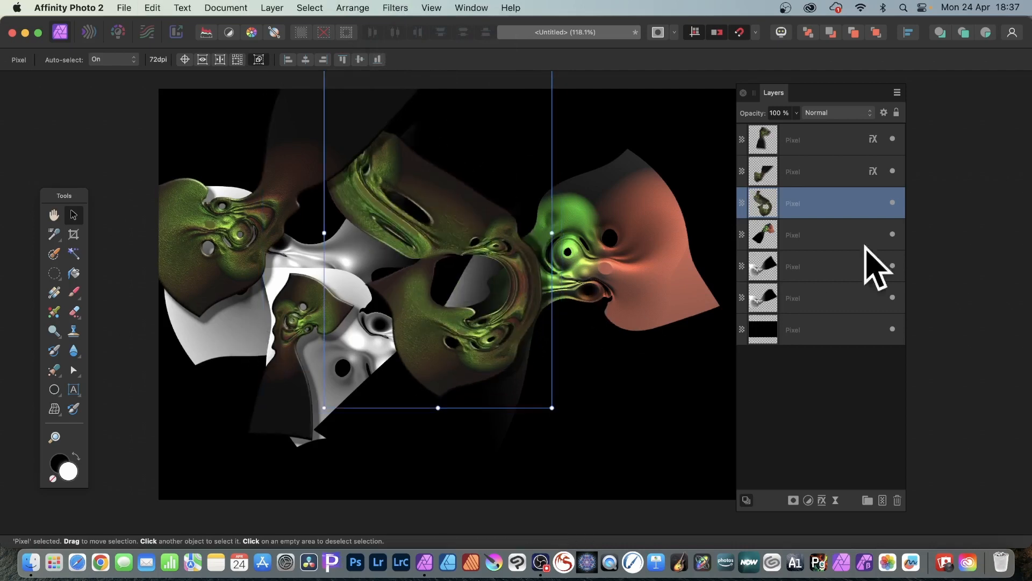
Step: Repeat the Deform filter on the upper white shape's layer and move the warped shape left, partly off the canvas edge
left_click(774, 269)
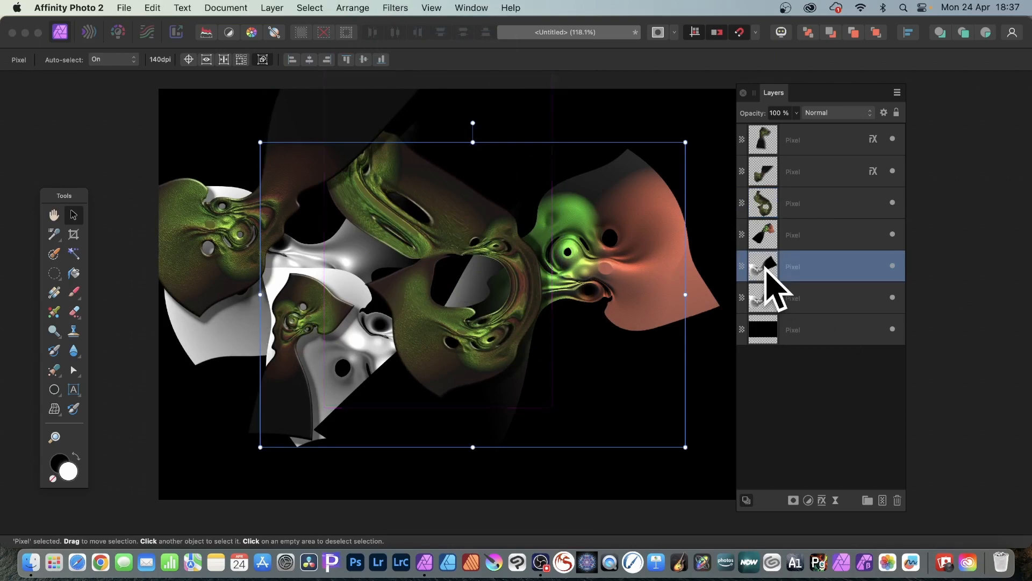
left_click(397, 8)
left_click(388, 25)
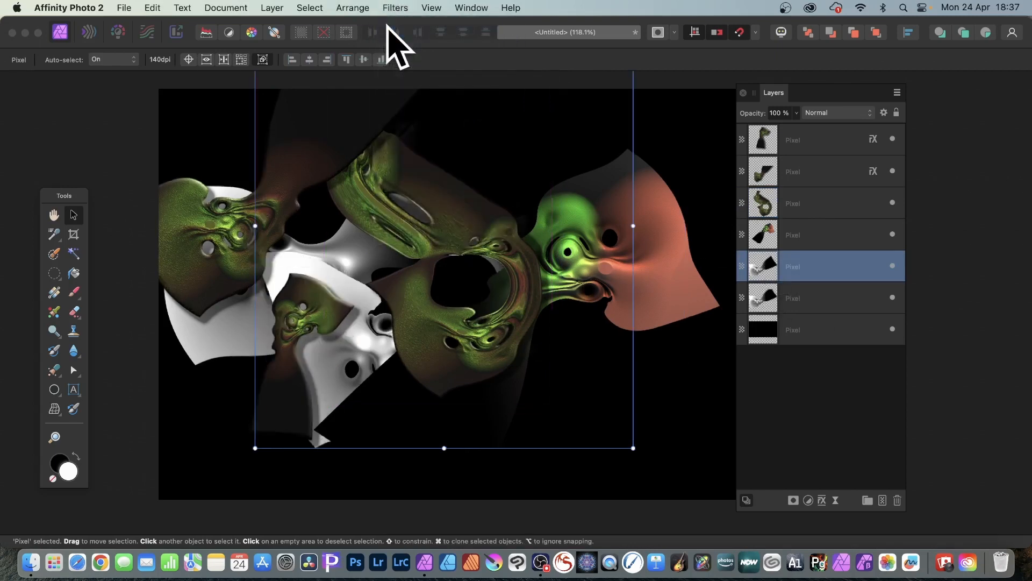
left_click_drag(357, 318, 217, 314)
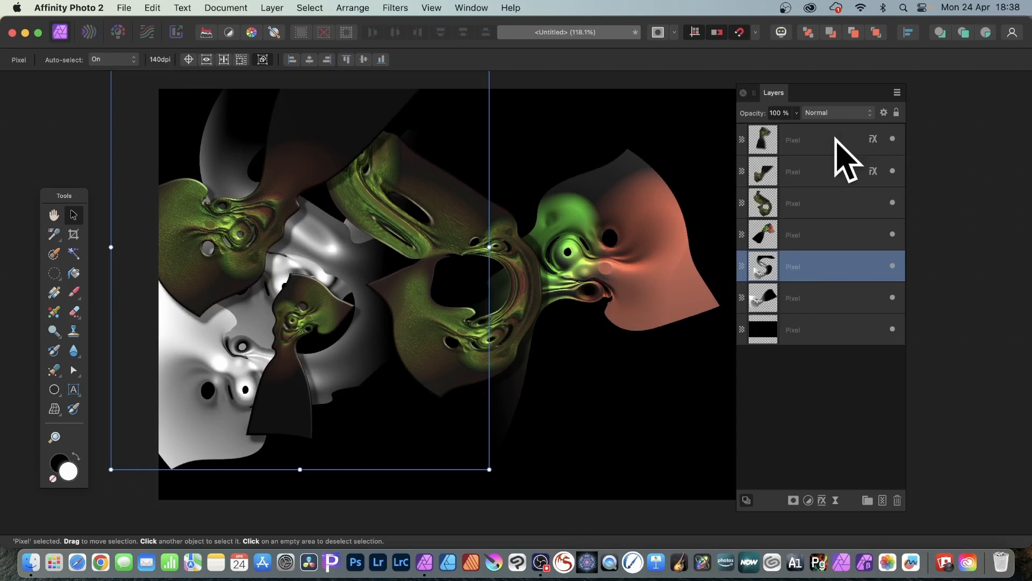
Step: Select the six shape layers above the black background and create a merged layer with Merge Visible
left_click(810, 141)
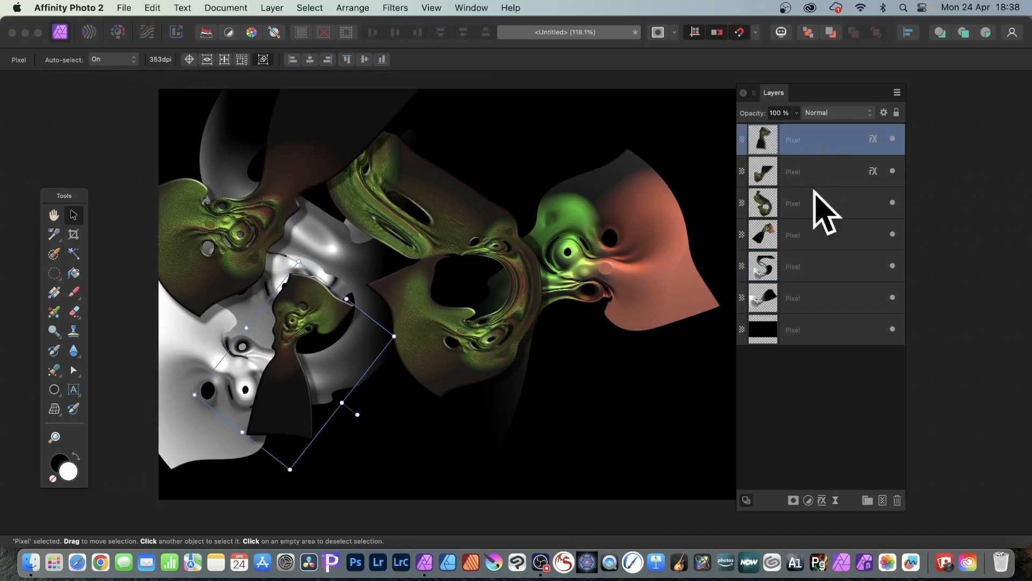
left_click(812, 302, "shift")
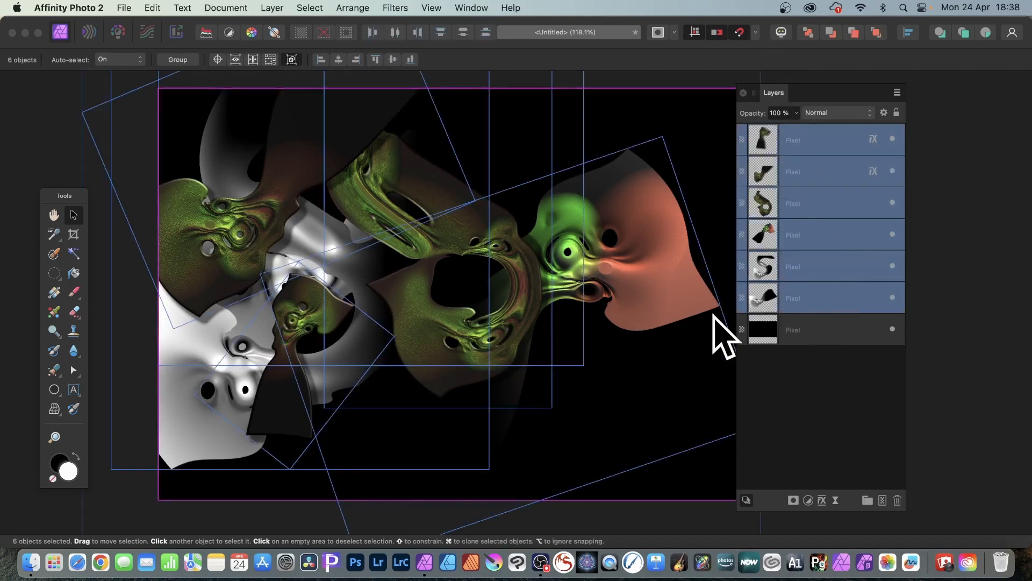
left_click(281, 6)
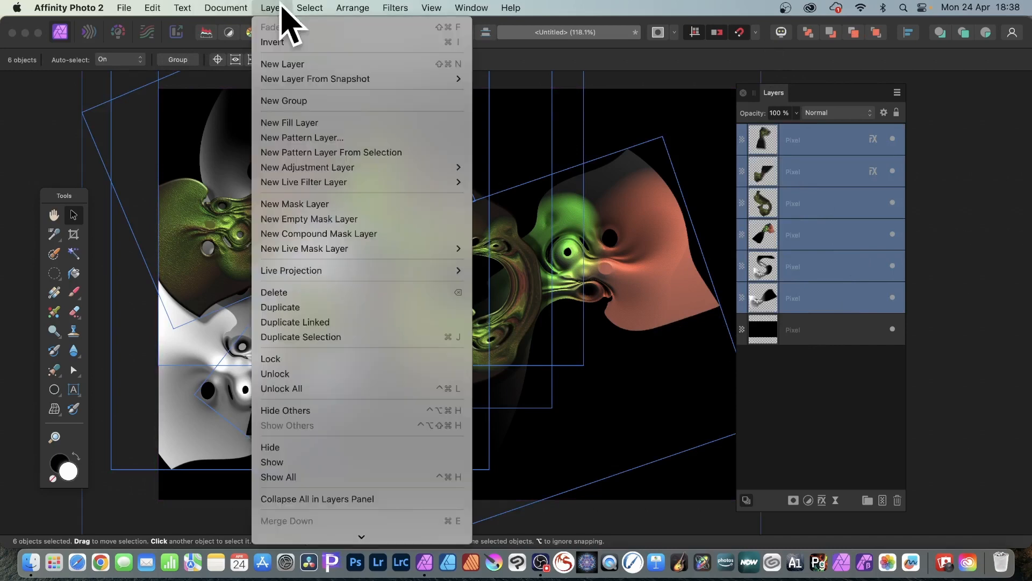
scroll(355, 384, "down", 5)
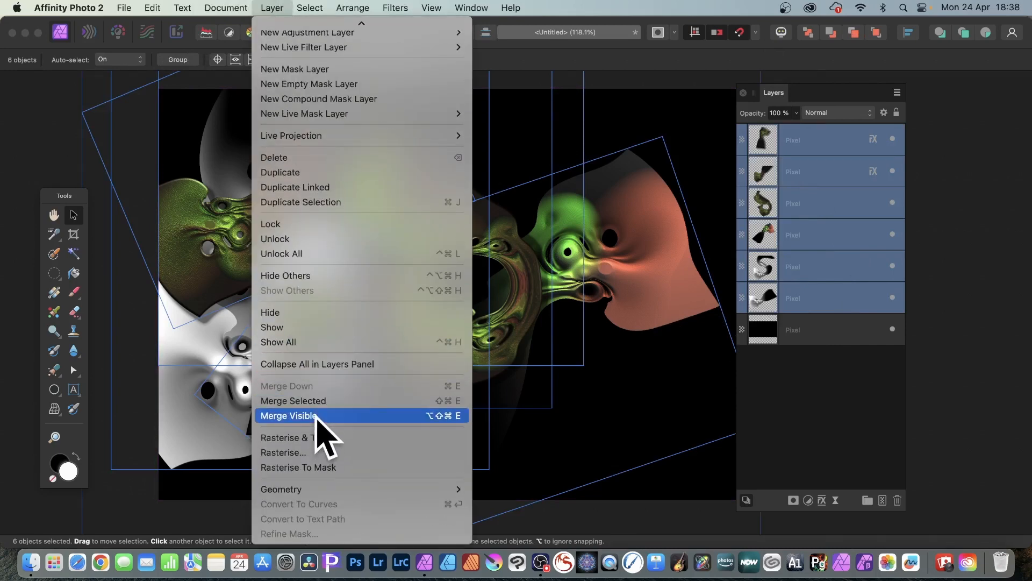
left_click(318, 415)
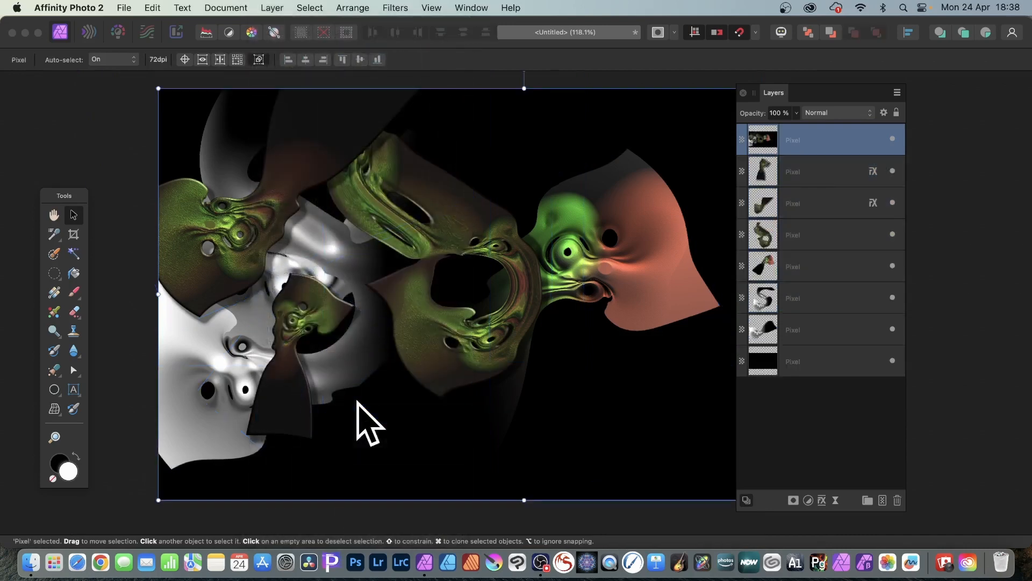